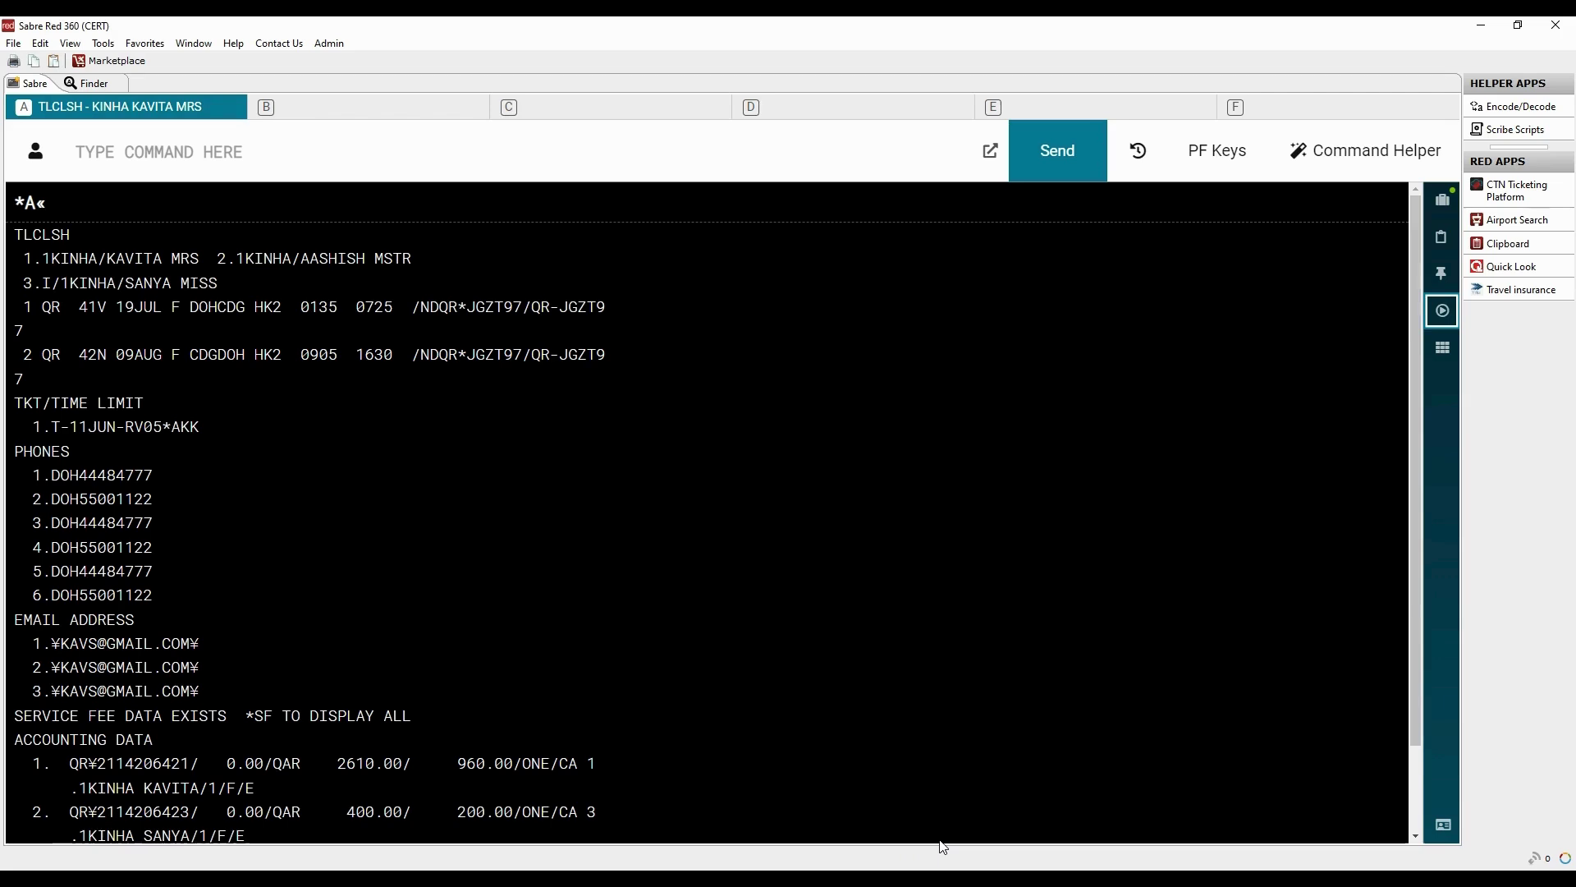
# Shop NDC exchange fares moving the DOH–CDG outbound to 22JUL2024 and keeping the CDG–DOH return
pyautogui.moveTo(42, 307); pyautogui.dragTo(282, 308)
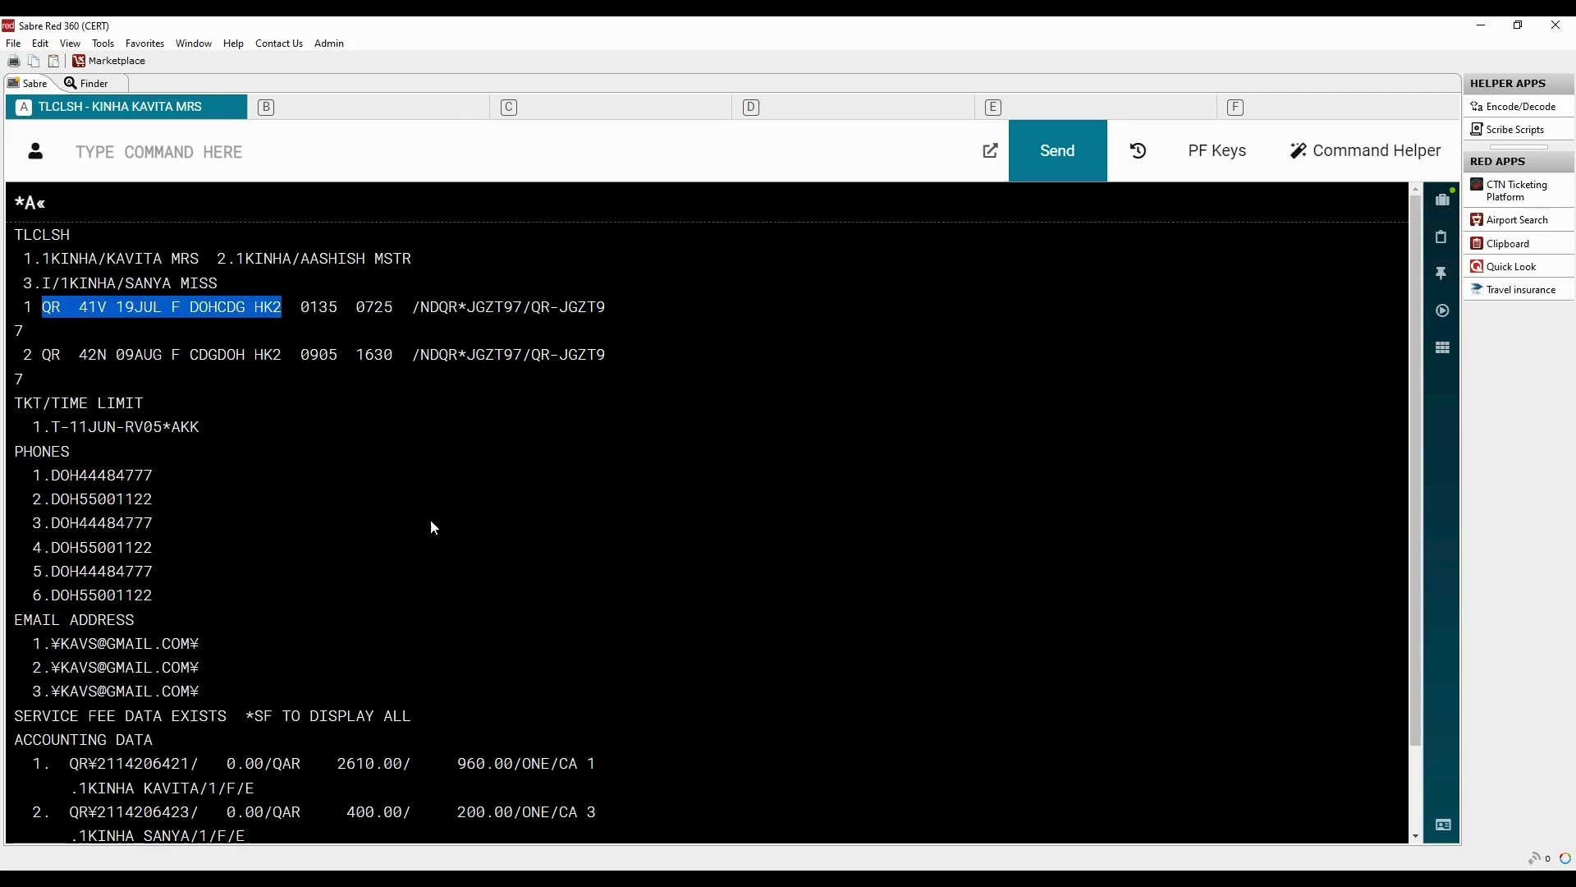
pyautogui.click(1443, 312)
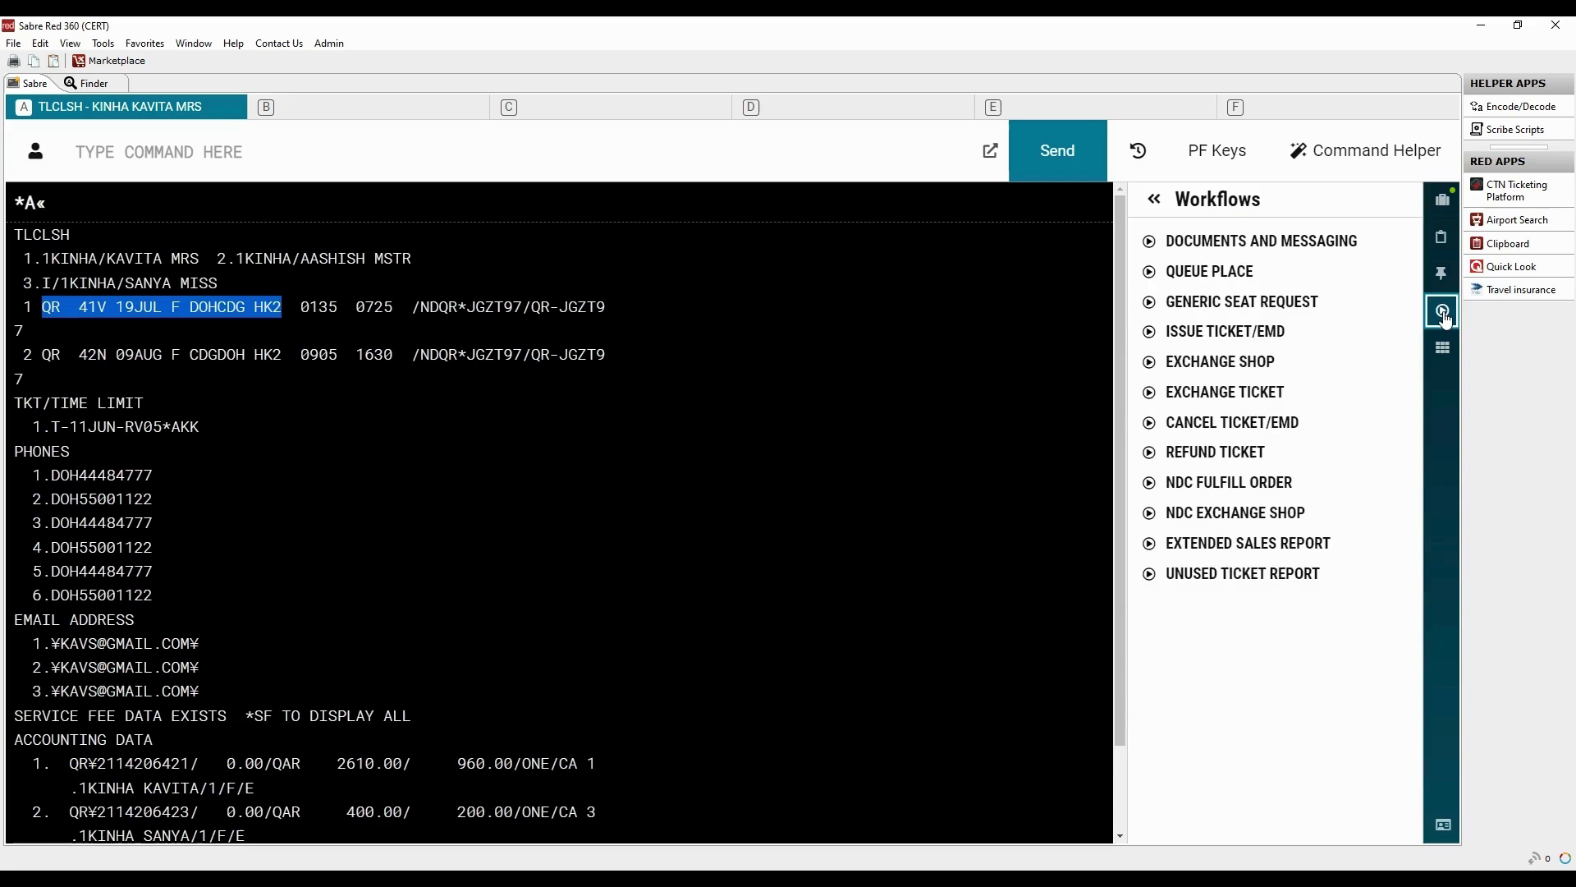
pyautogui.click(1278, 517)
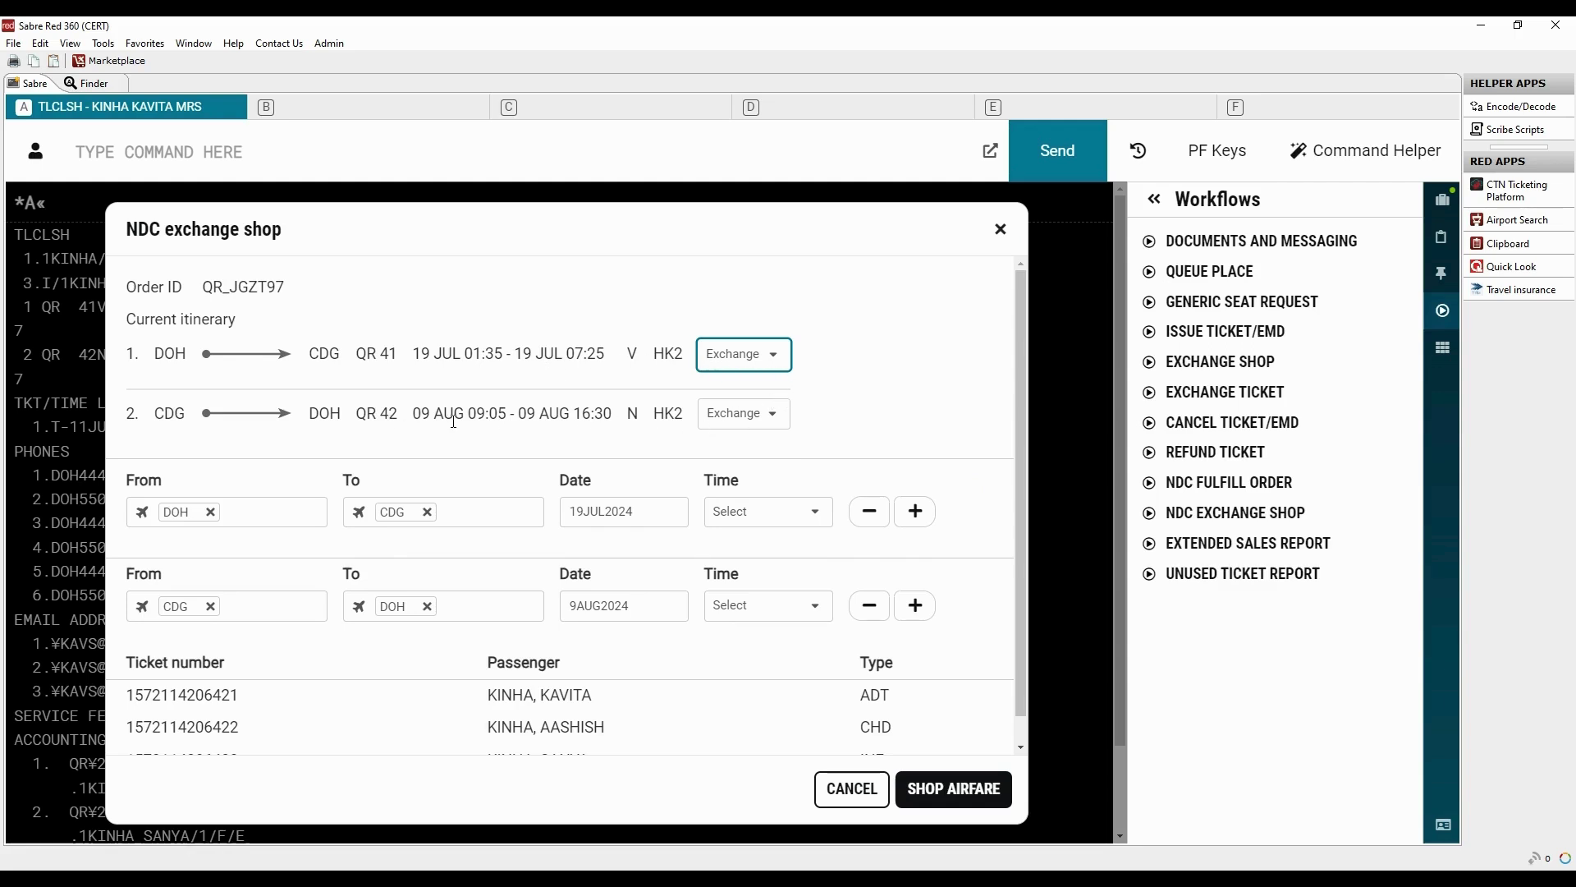
pyautogui.click(773, 413)
pyautogui.click(725, 465)
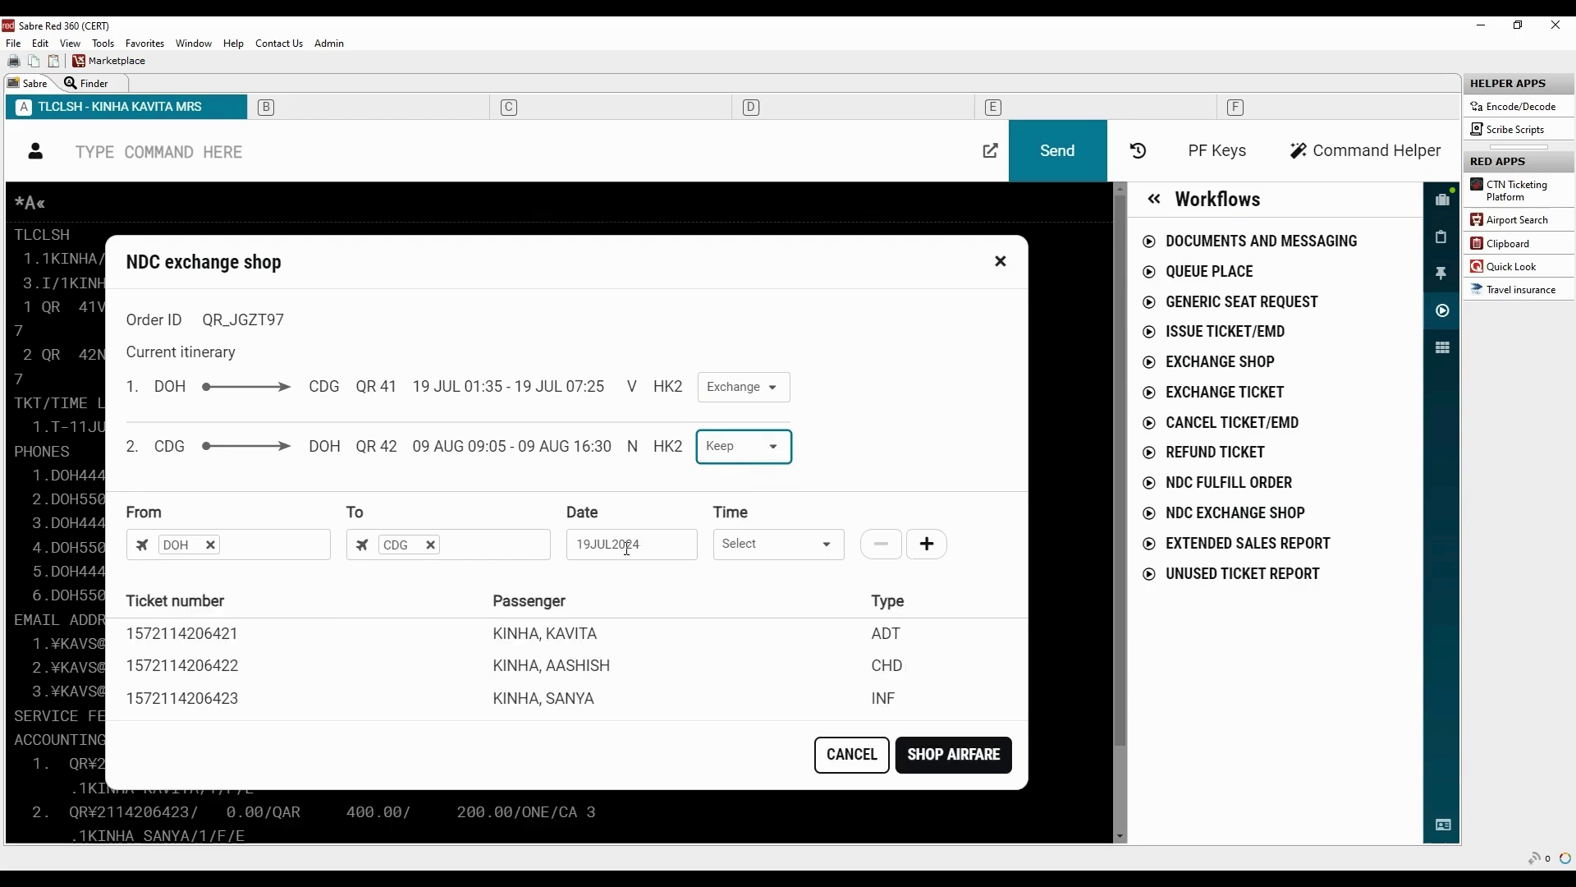
pyautogui.click(627, 548)
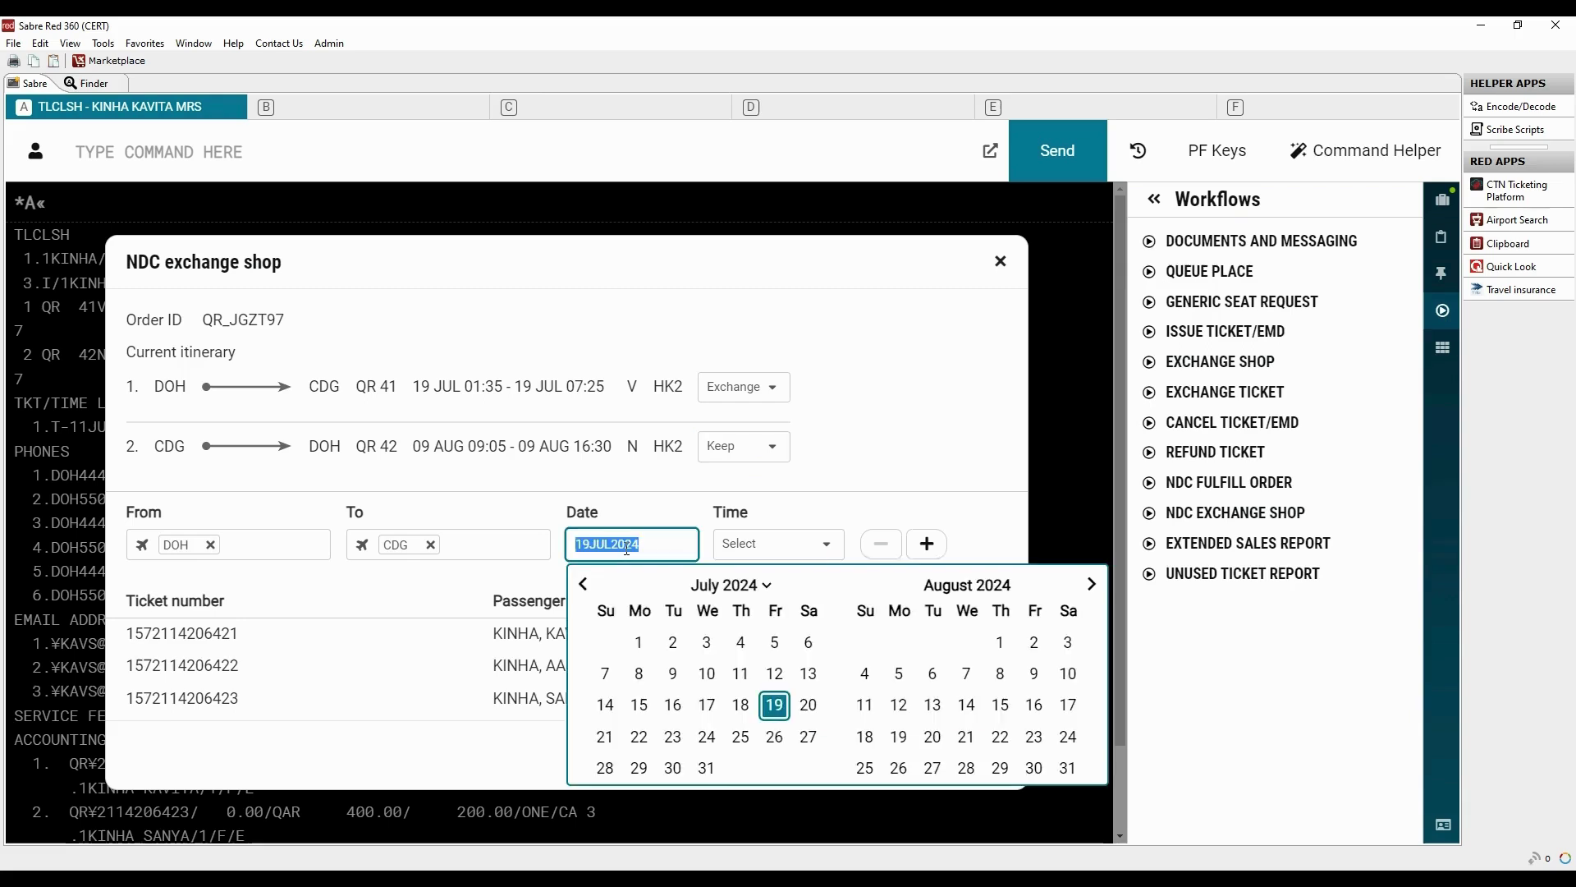
pyautogui.click(640, 736)
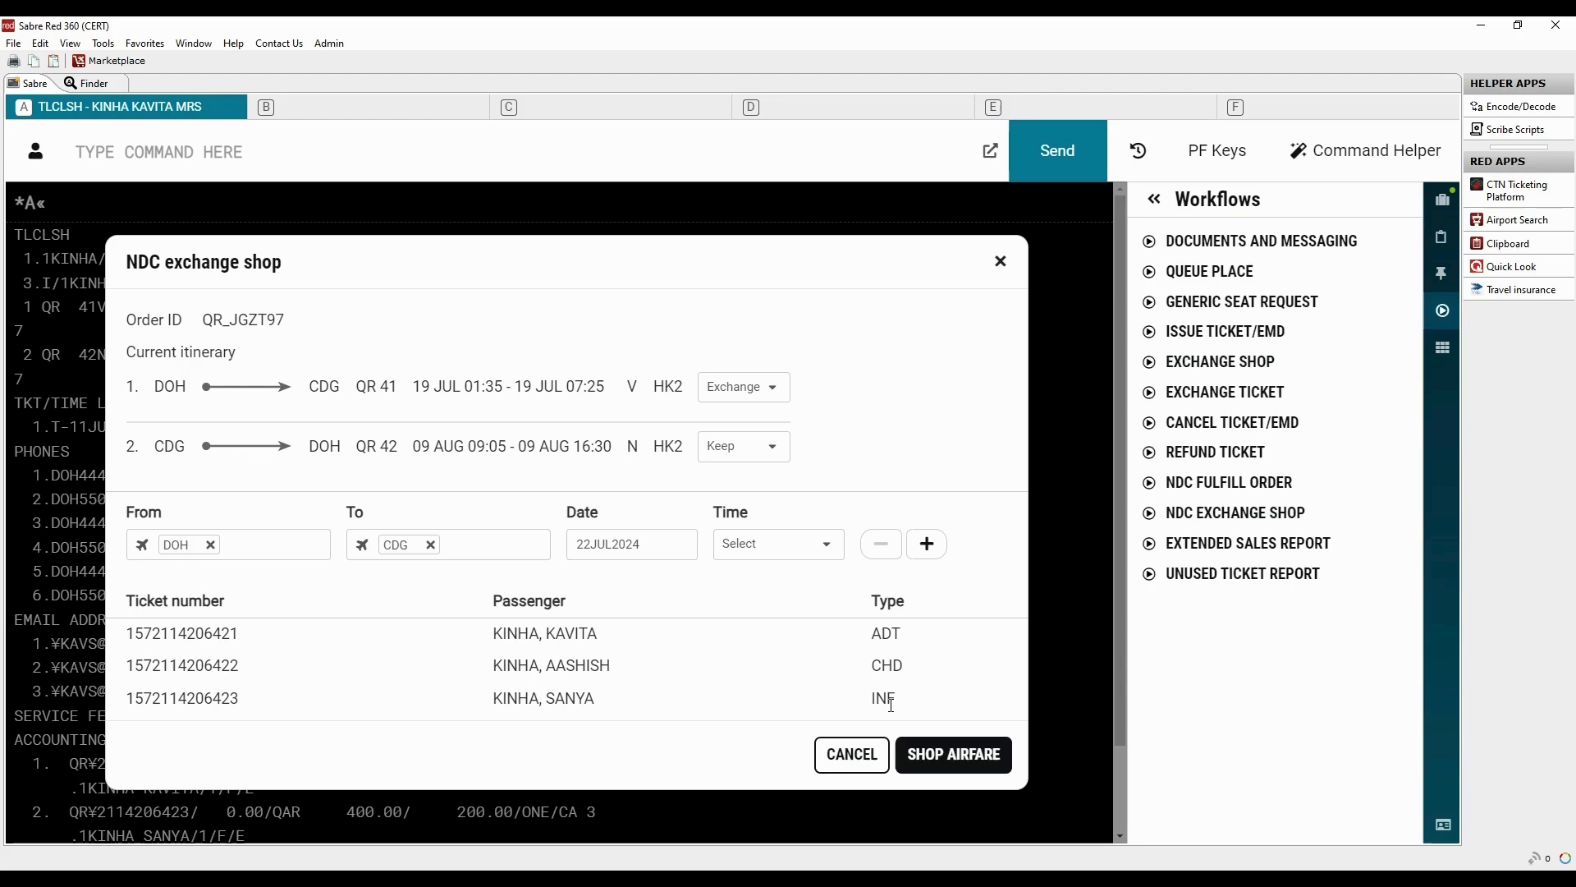
pyautogui.click(949, 756)
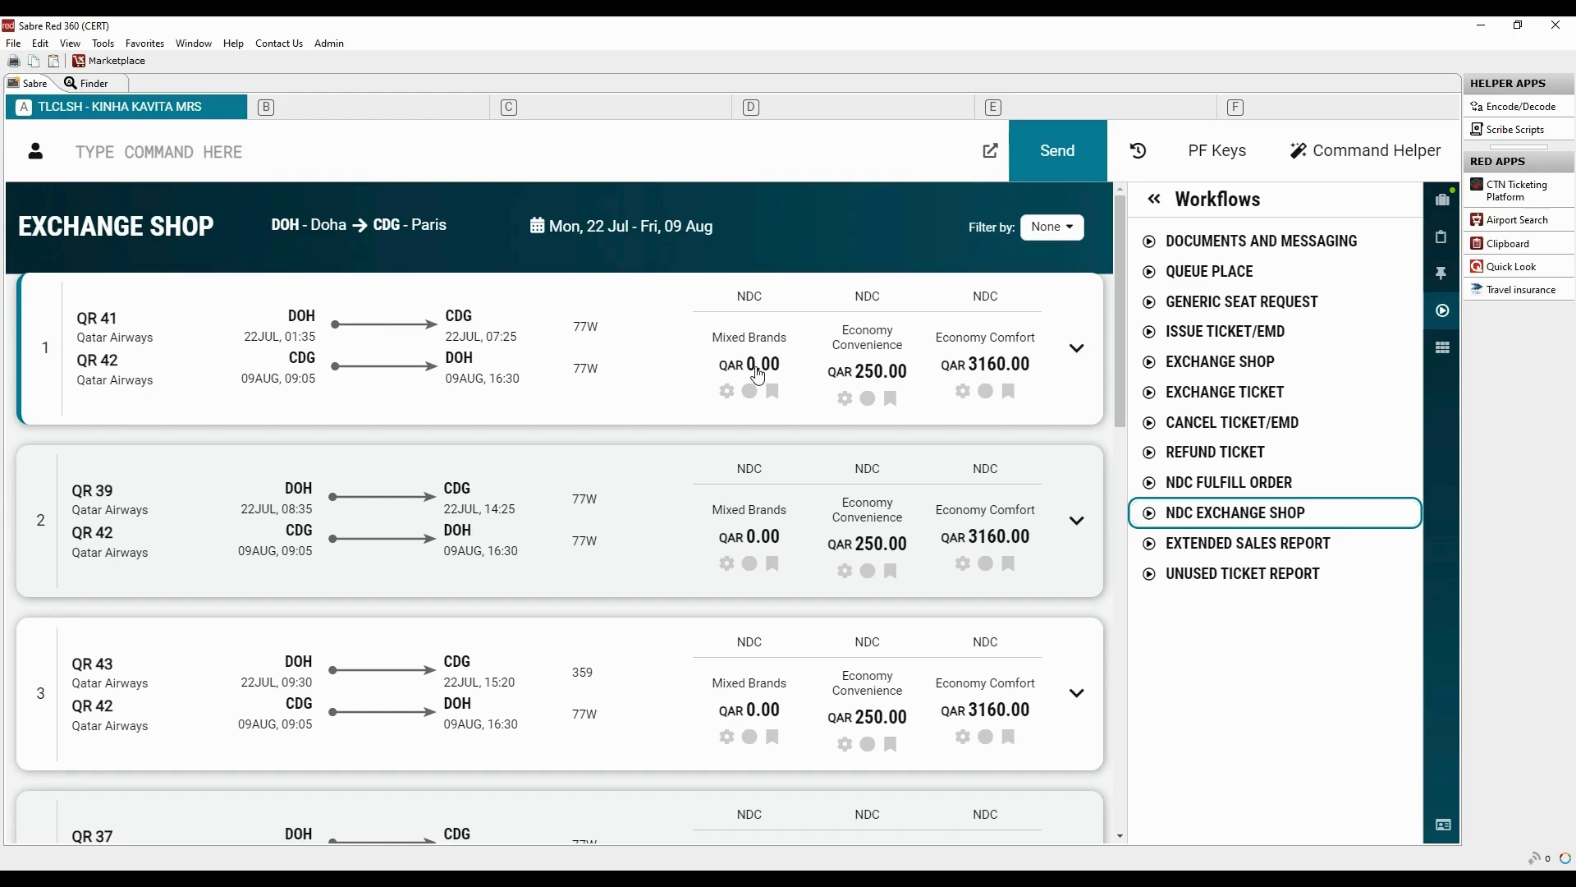
# Expand the first flight option and read its fare descriptions
pyautogui.click(757, 375)
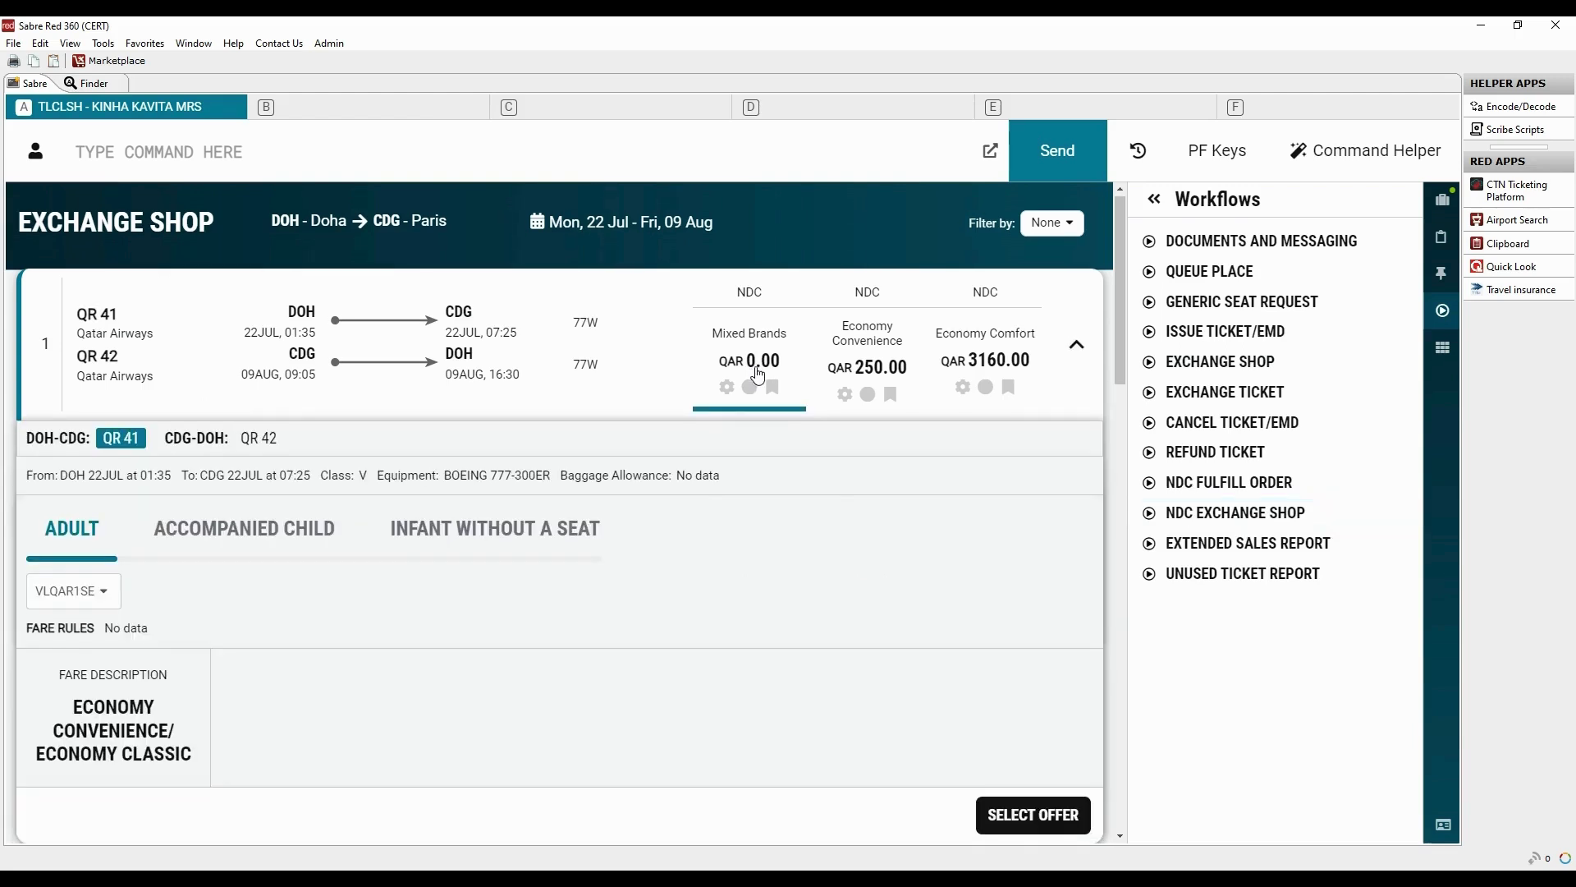
pyautogui.click(131, 726)
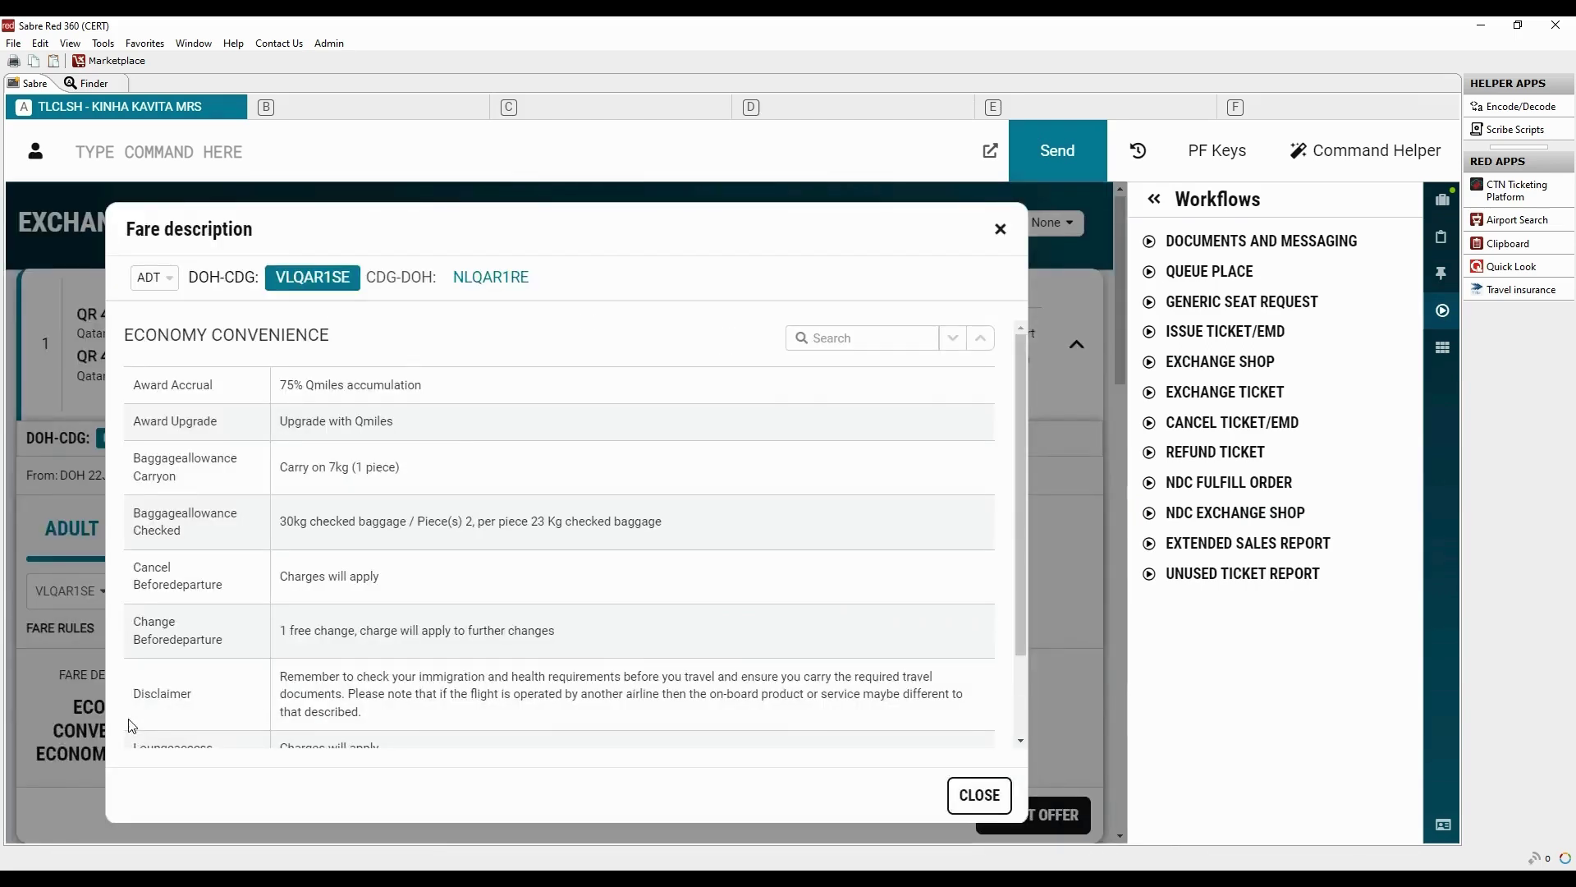
pyautogui.moveTo(1023, 639); pyautogui.dragTo(1023, 695)
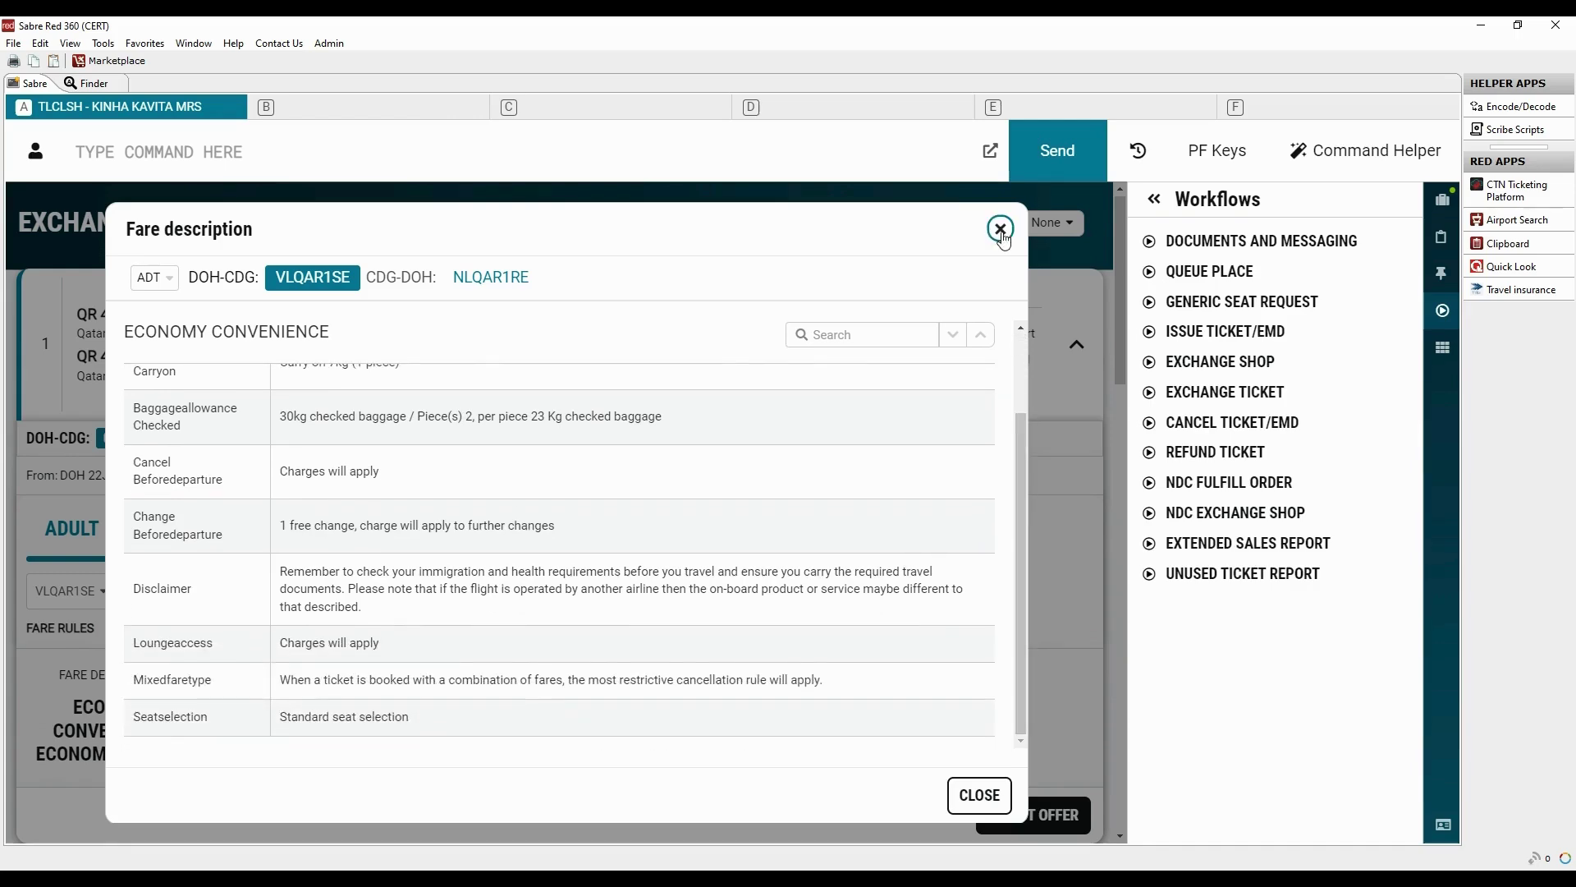
pyautogui.click(1001, 229)
# Choose the Economy Convenience fare at QAR 250.00 and select the offer
pyautogui.click(886, 372)
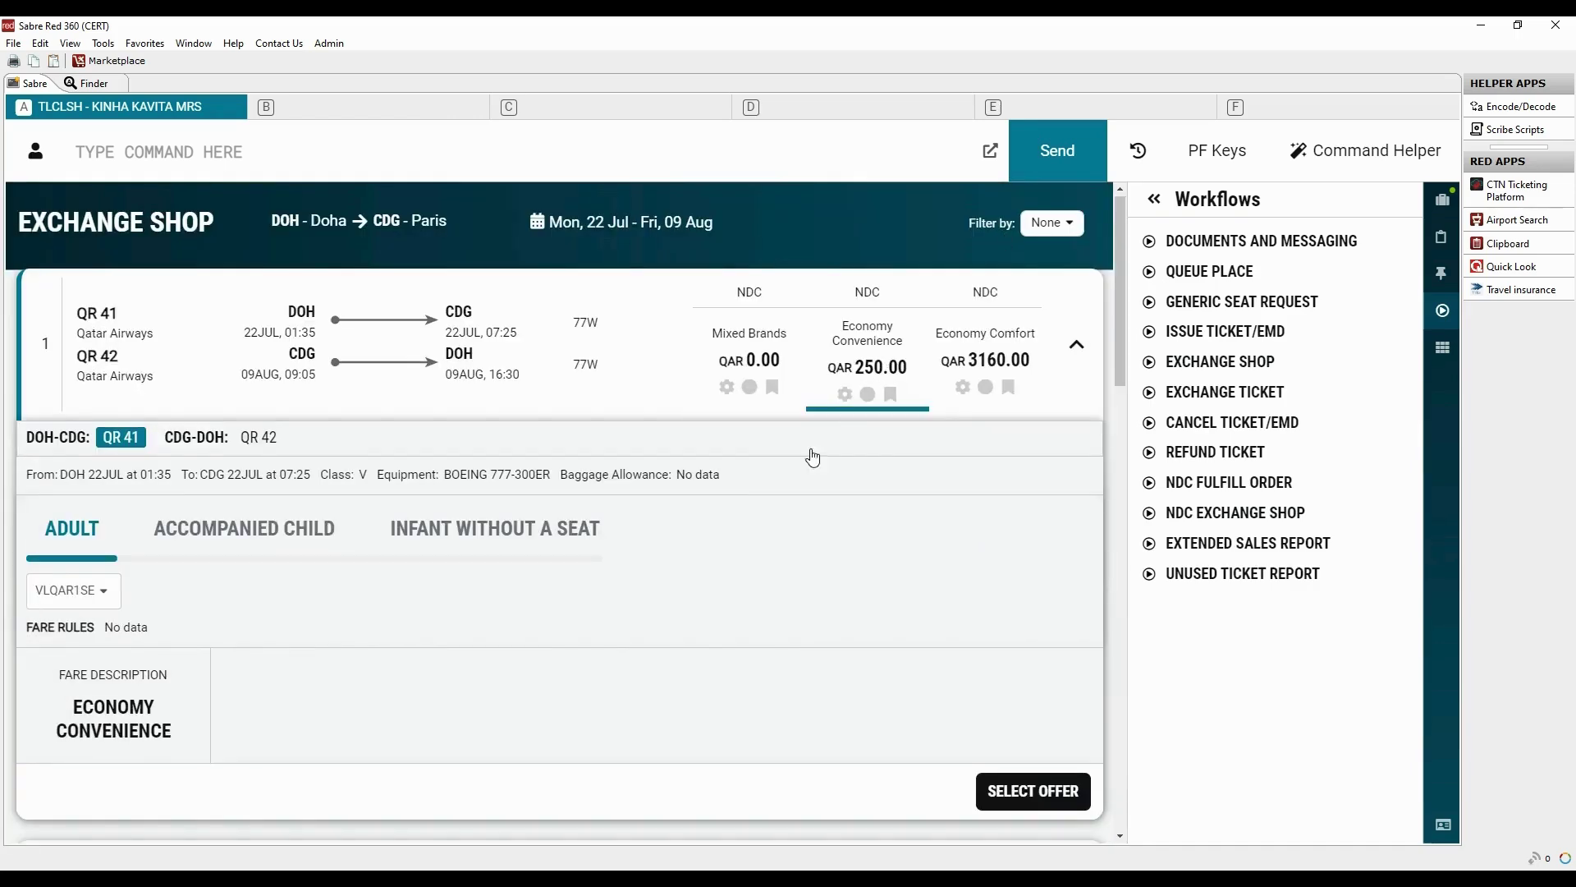
pyautogui.click(130, 722)
pyautogui.moveTo(1022, 522); pyautogui.dragTo(1022, 573)
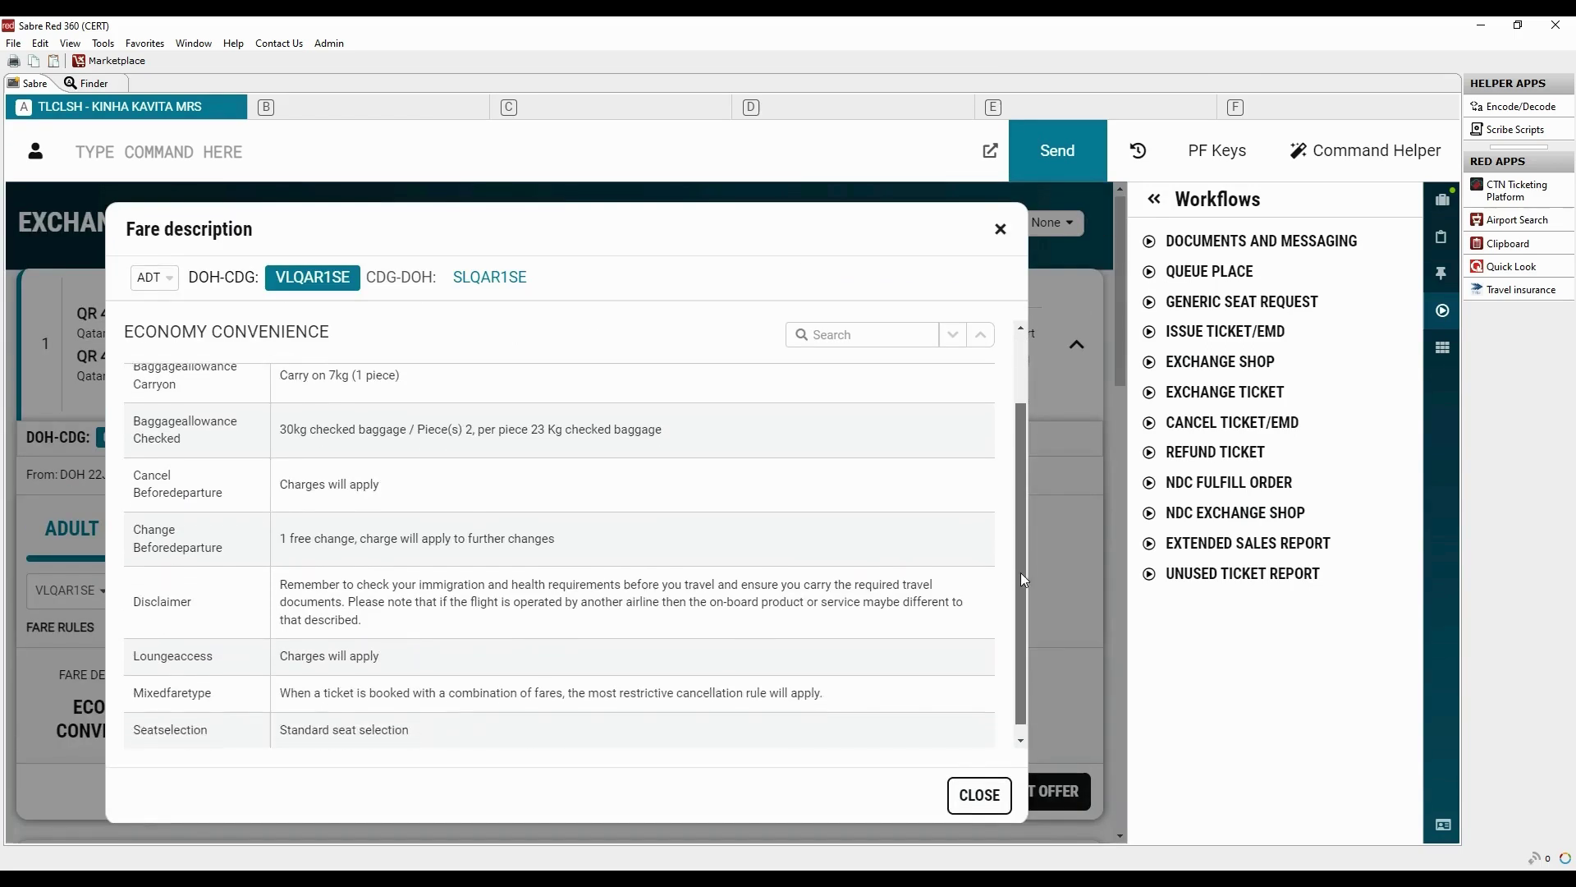
pyautogui.click(979, 794)
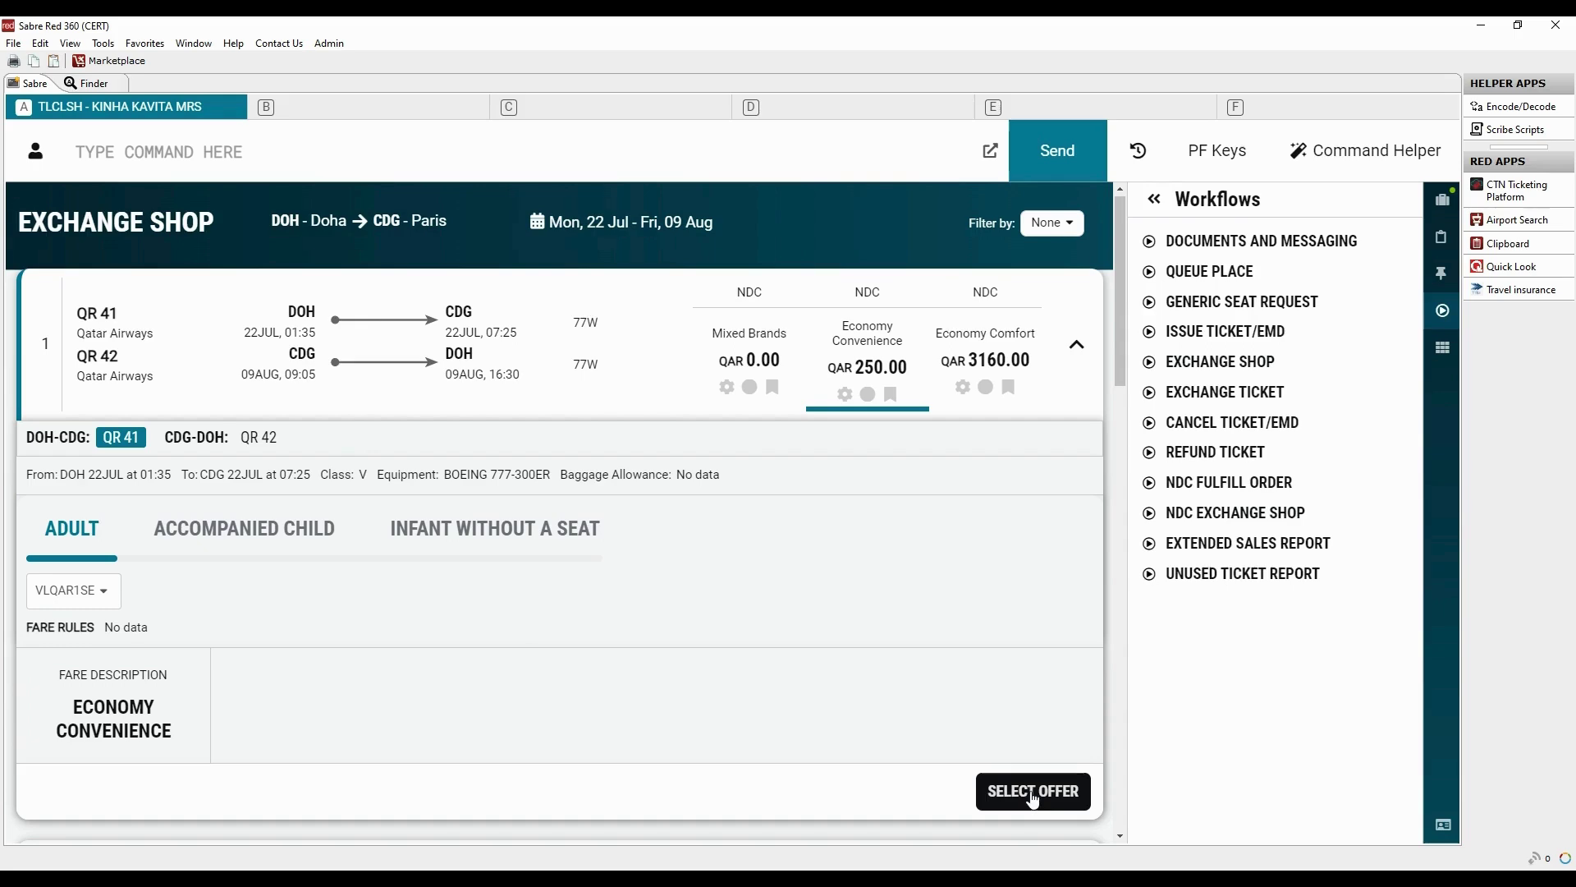
pyautogui.click(1032, 801)
# Review the exchange summary's QAR 250.00 additional collection and rebook the order
pyautogui.moveTo(498, 289); pyautogui.dragTo(105, 292)
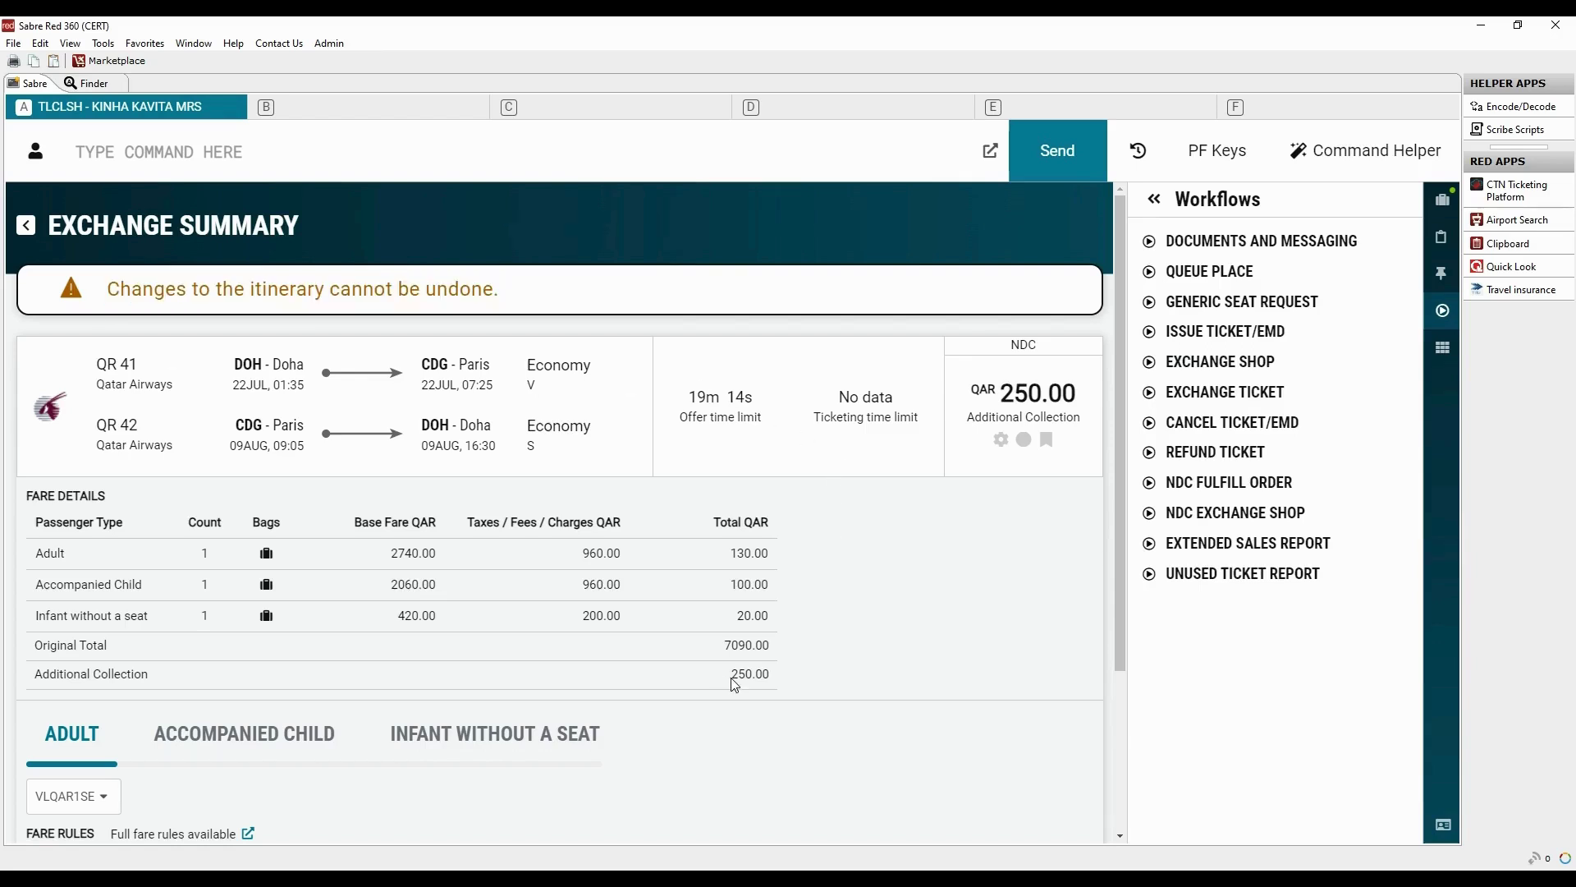
pyautogui.moveTo(727, 675); pyautogui.dragTo(776, 675)
pyautogui.moveTo(1118, 655); pyautogui.dragTo(1115, 800)
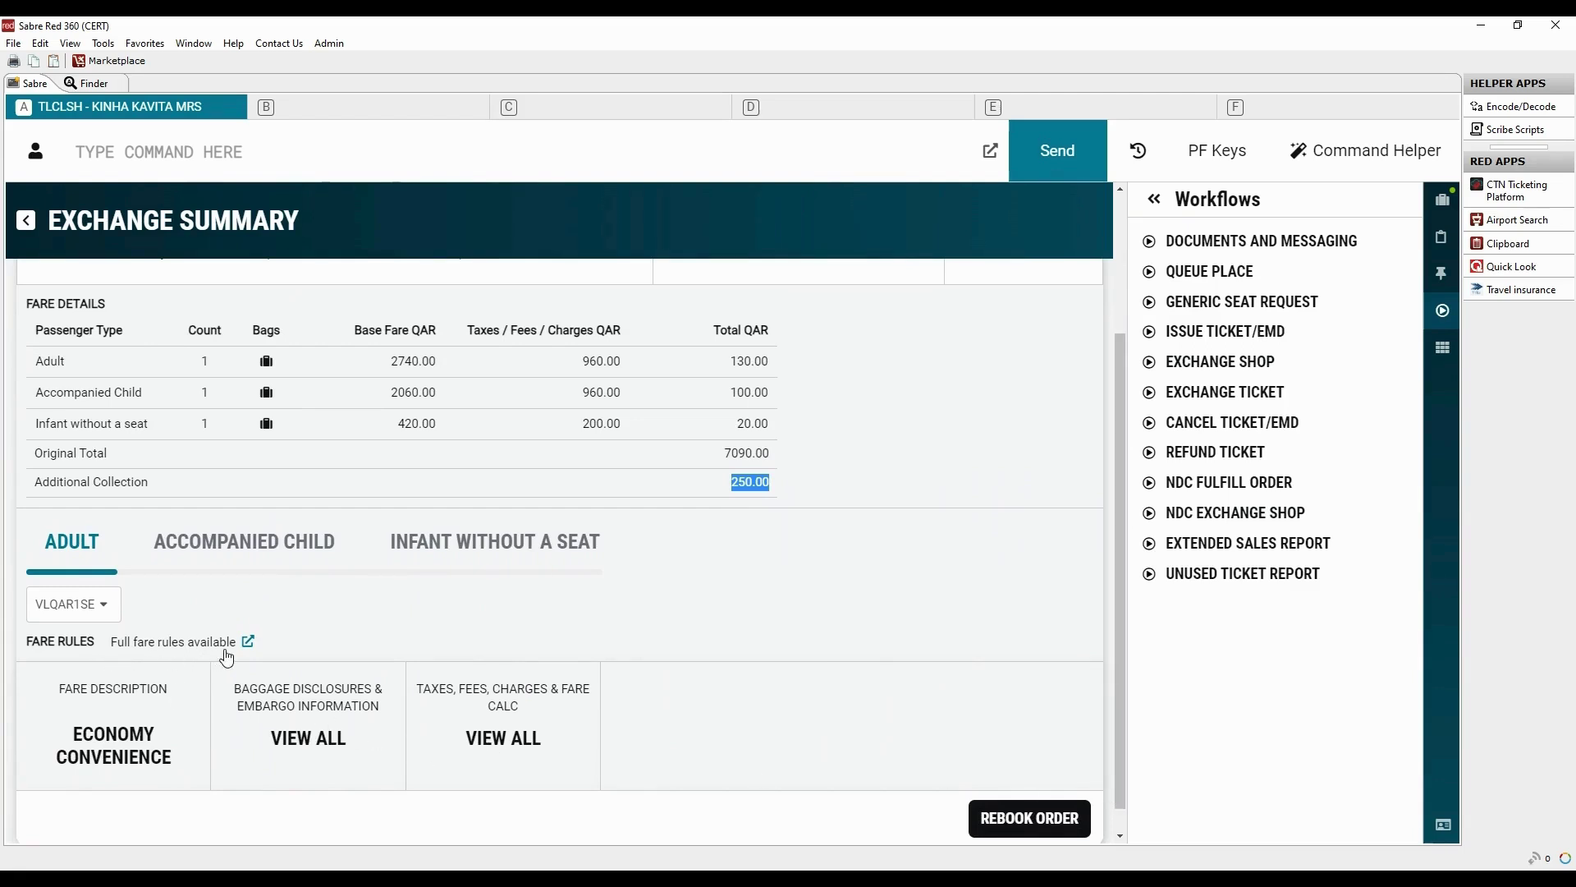
pyautogui.click(1033, 831)
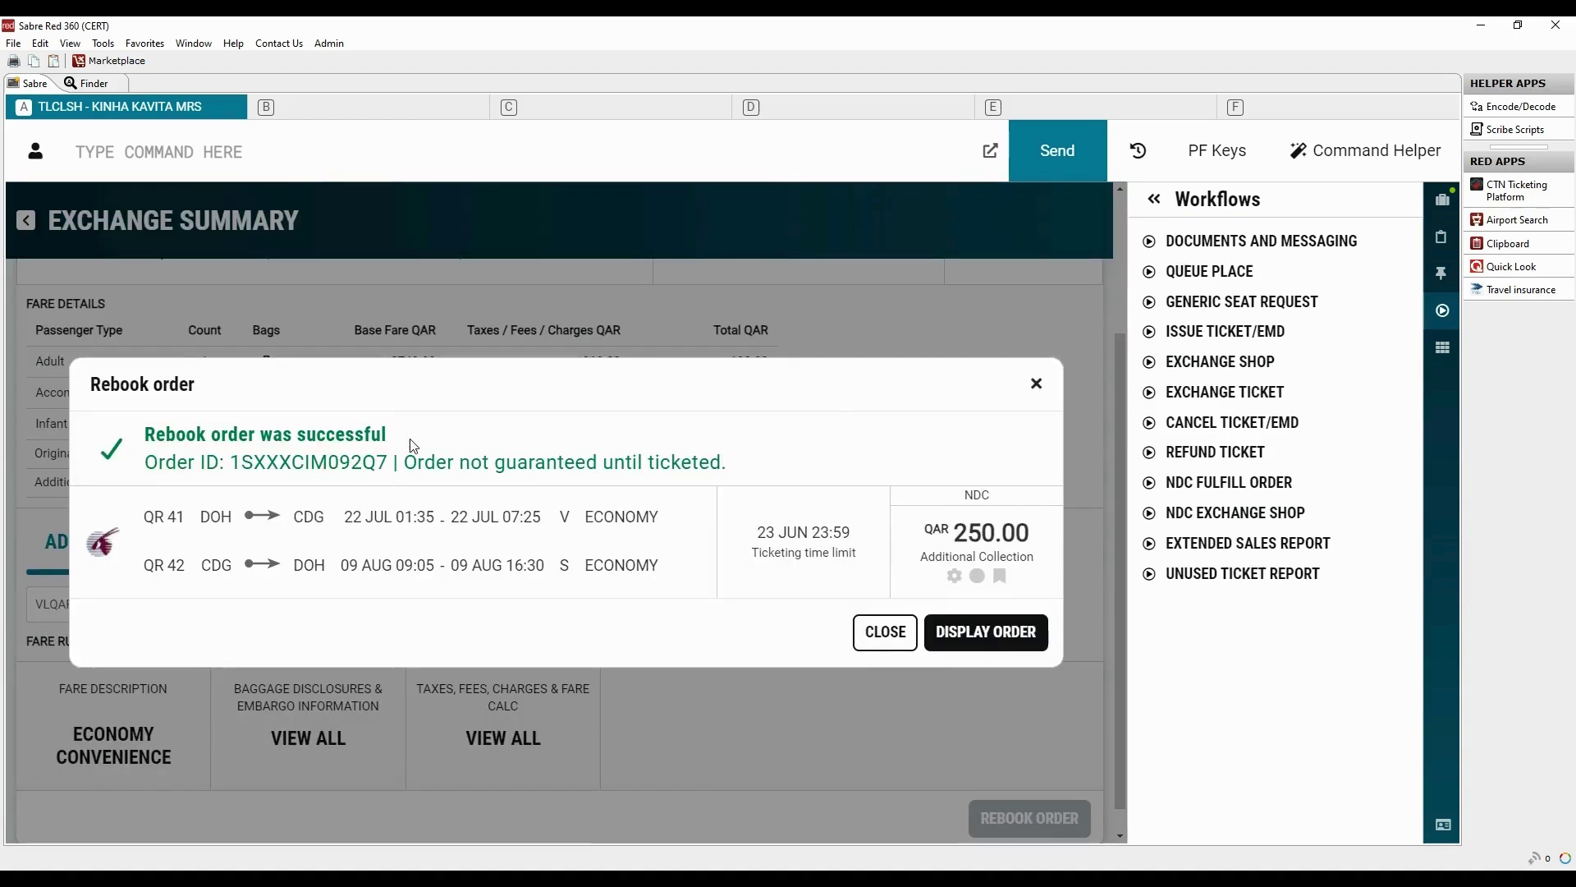
pyautogui.moveTo(406, 457); pyautogui.dragTo(749, 469)
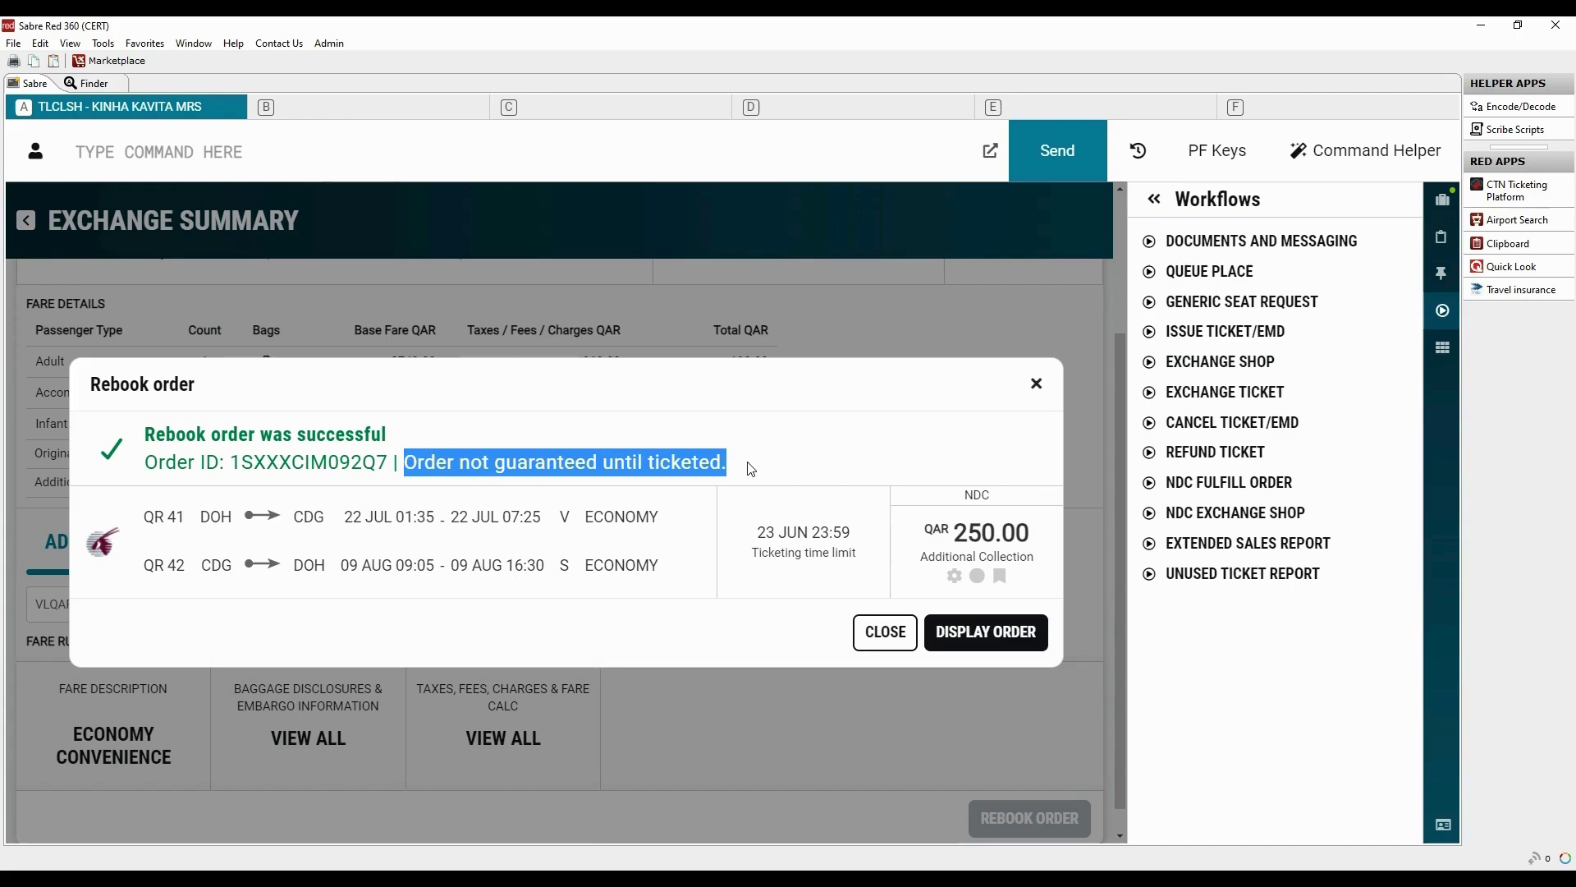
# Fulfill the rebooked NDC order with Cash as the form of payment
pyautogui.click(996, 637)
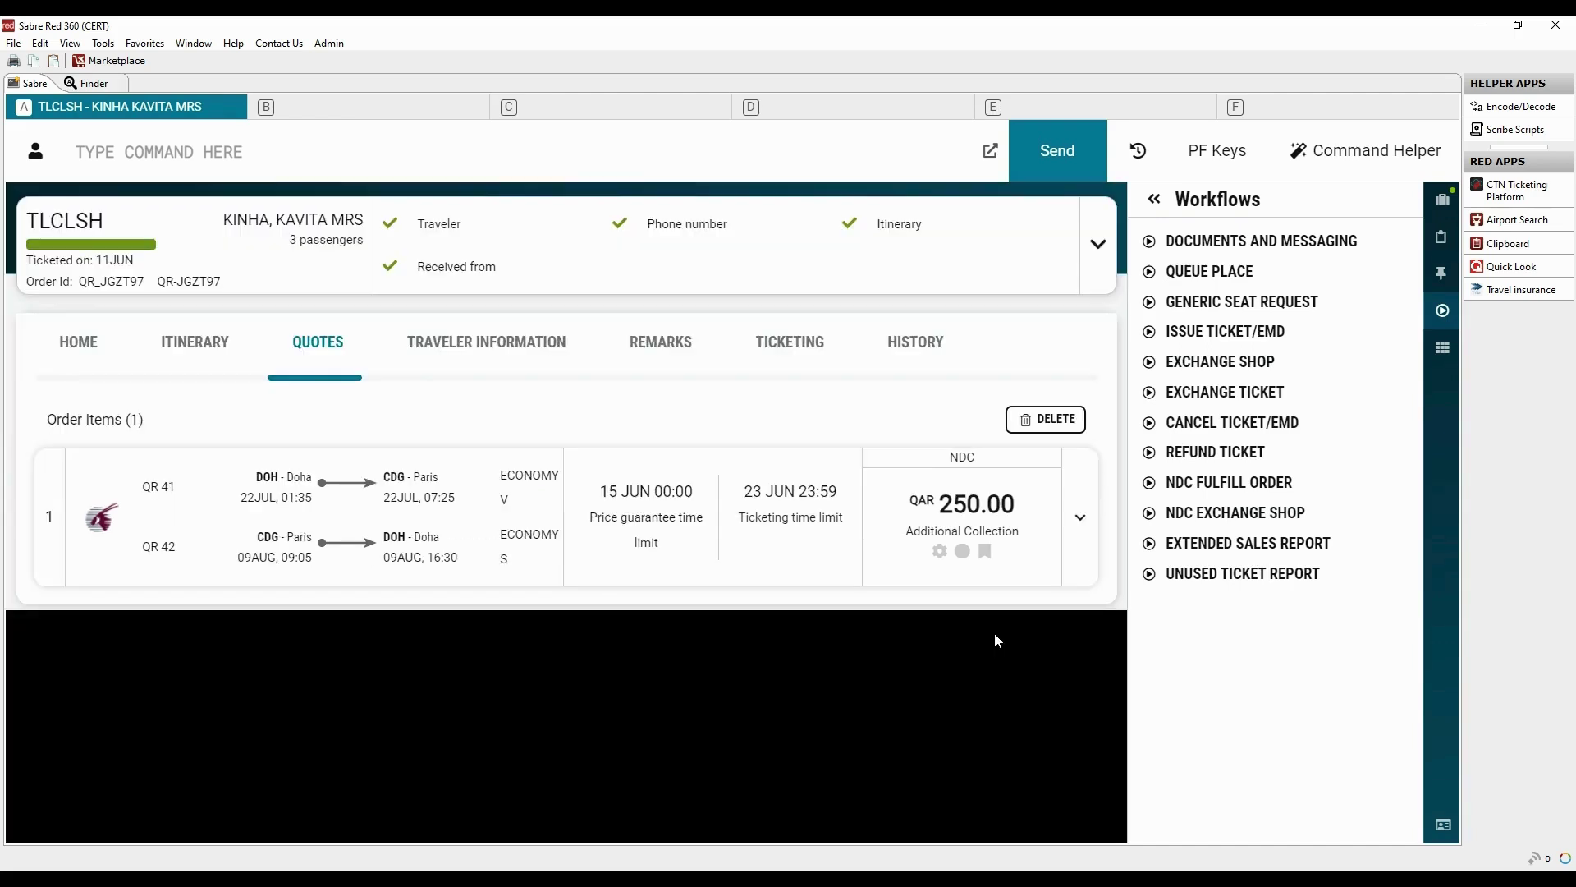
pyautogui.click(1197, 484)
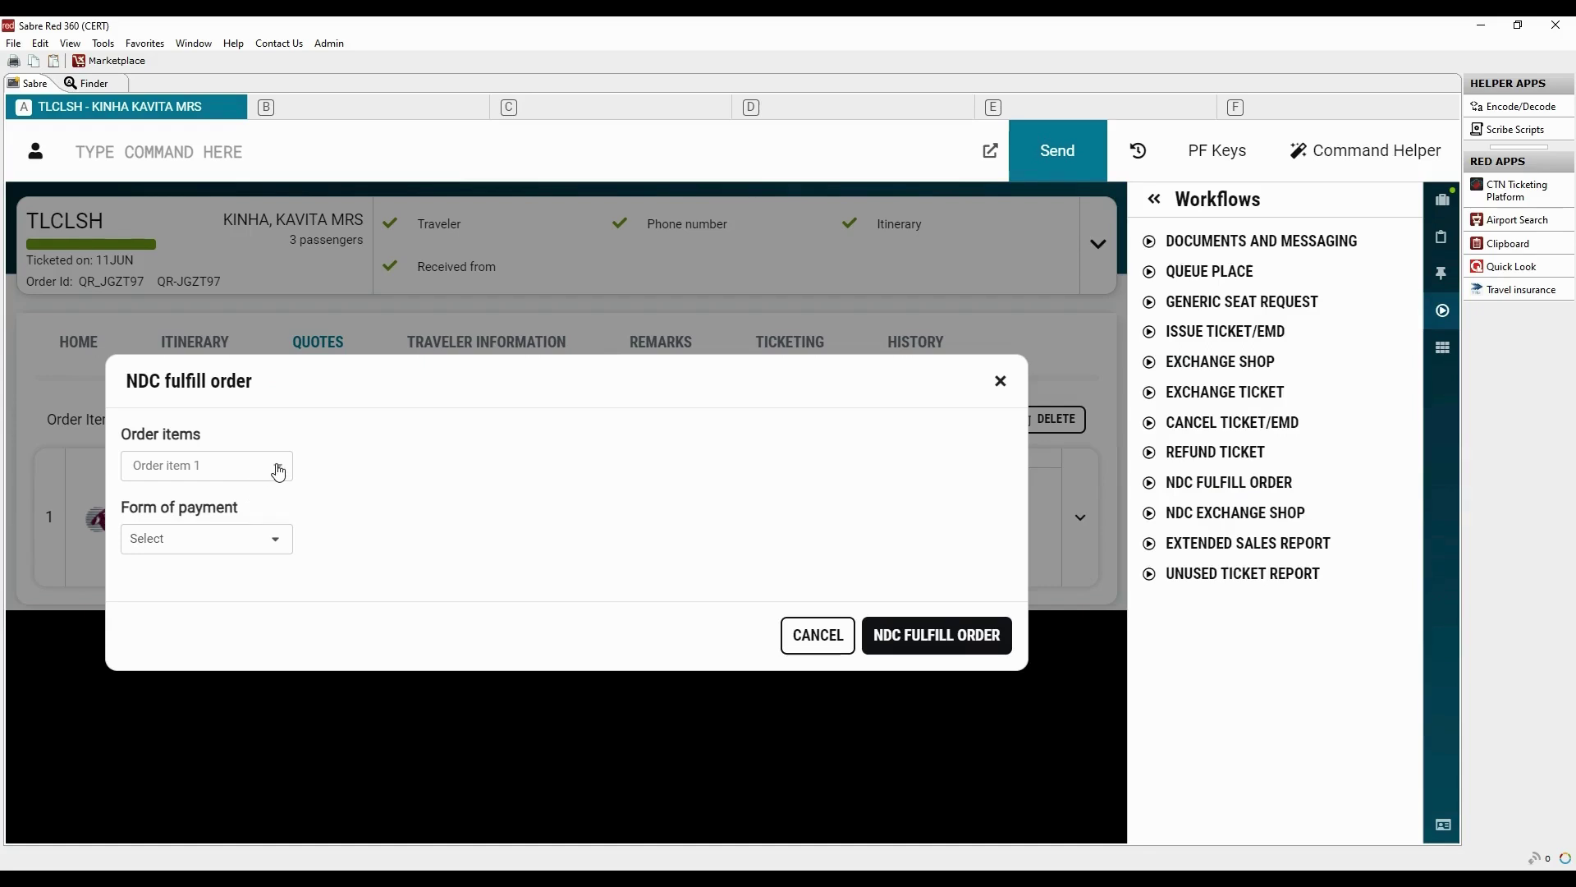
pyautogui.click(271, 474)
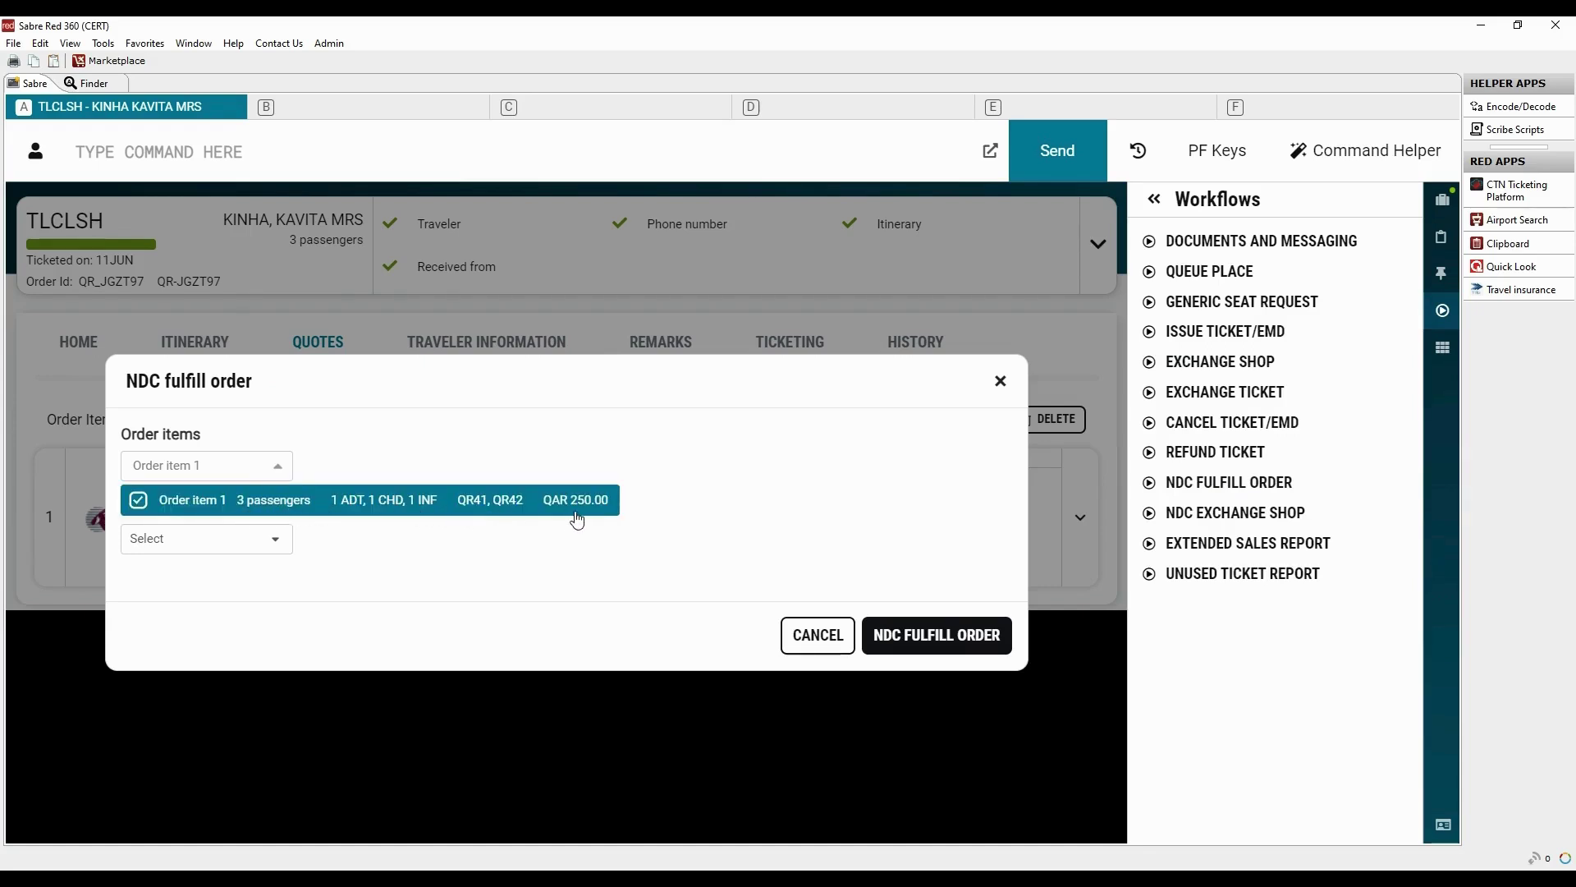
pyautogui.click(278, 542)
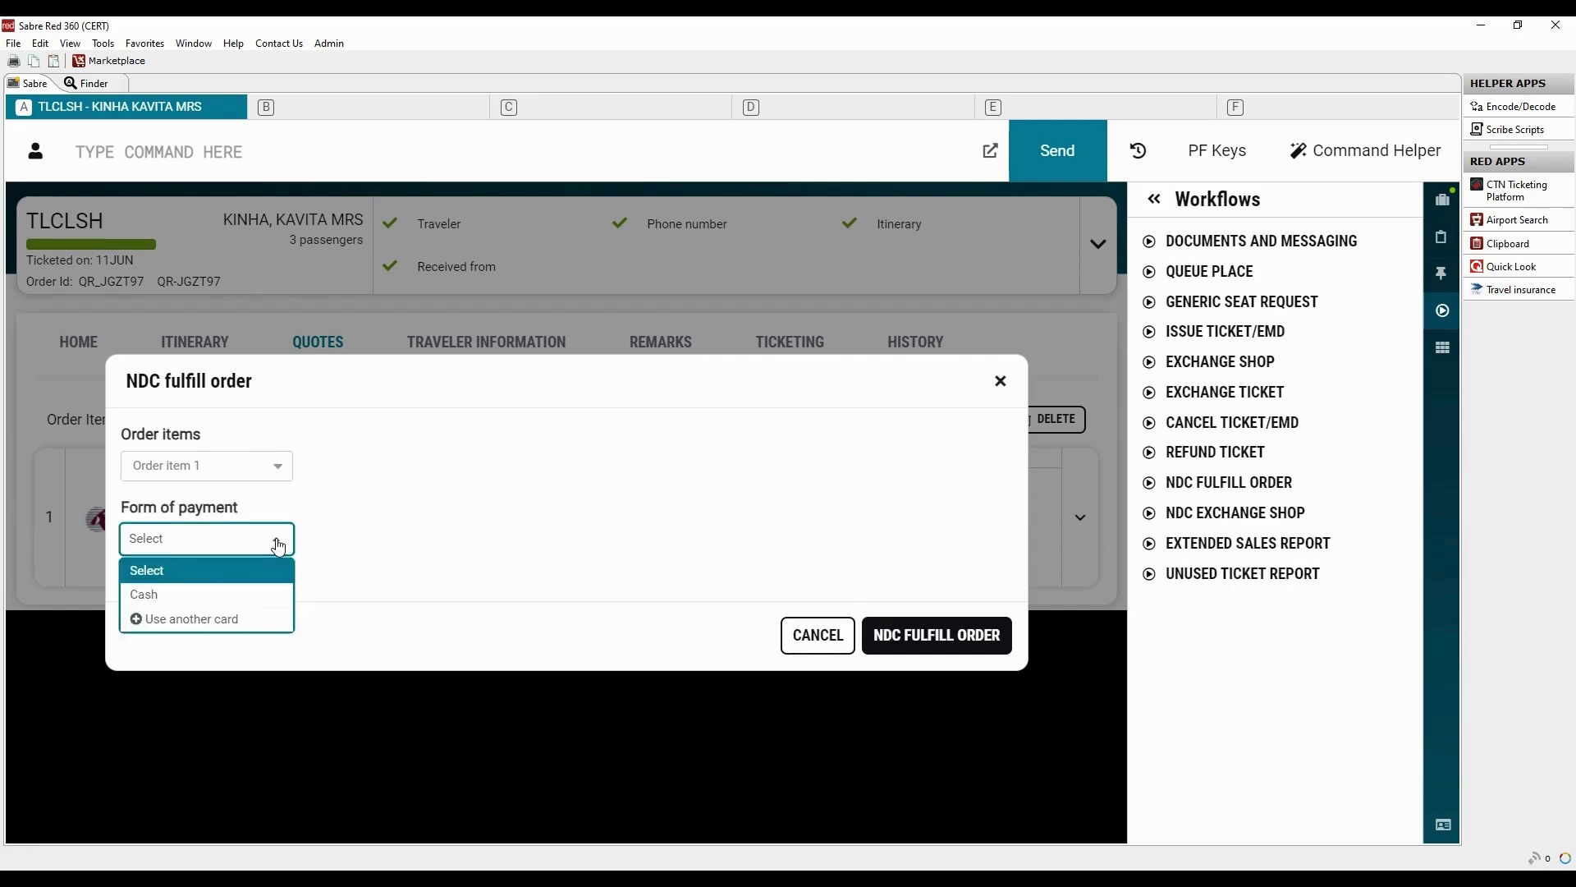
pyautogui.click(148, 596)
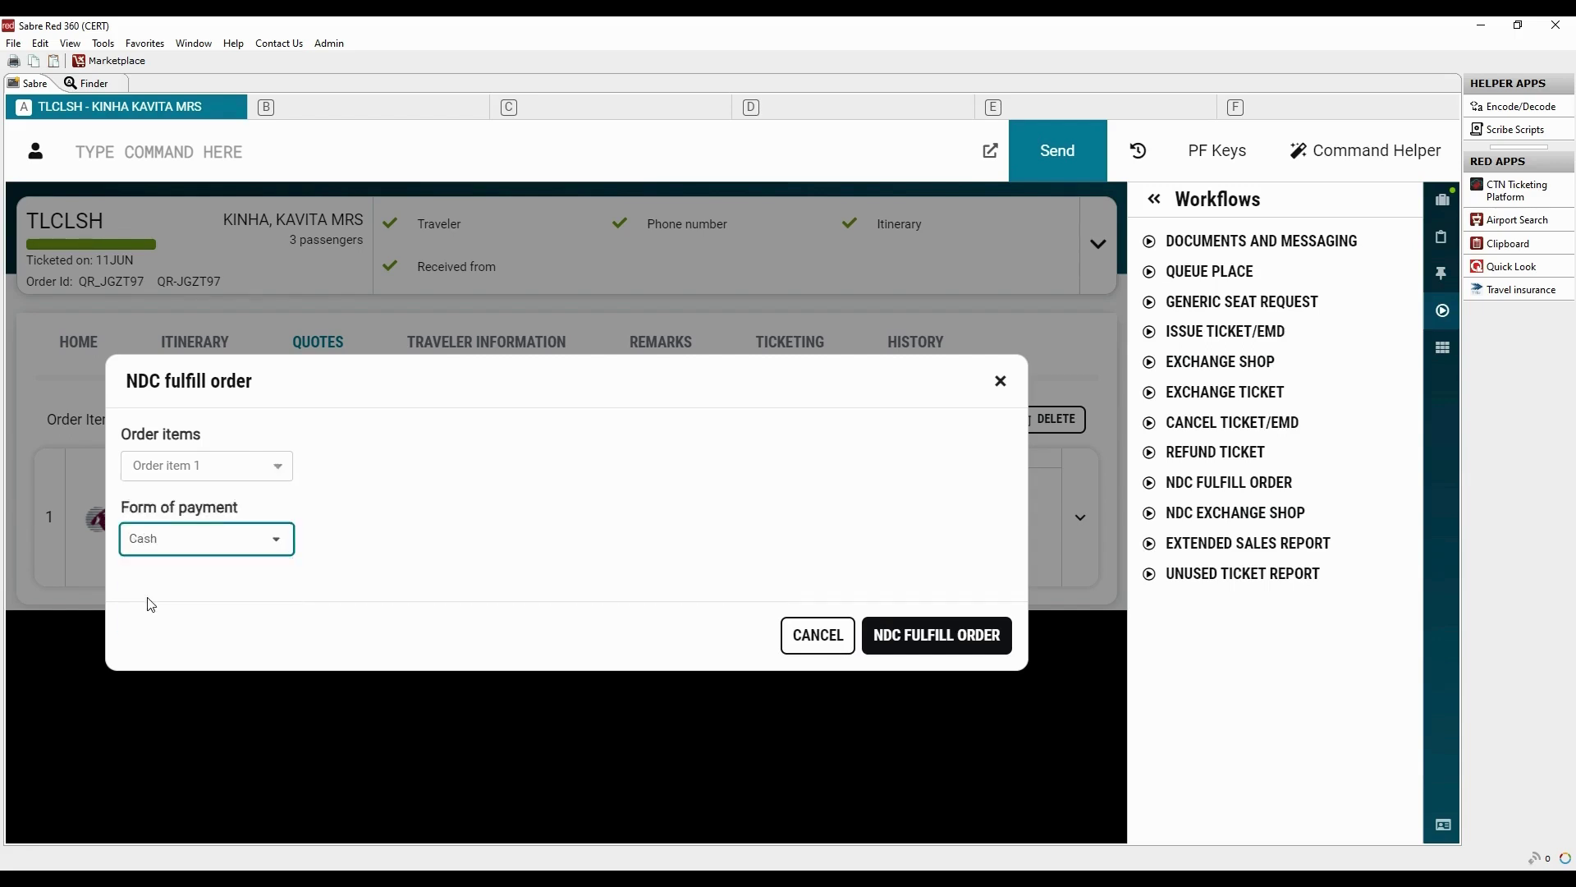
pyautogui.click(941, 641)
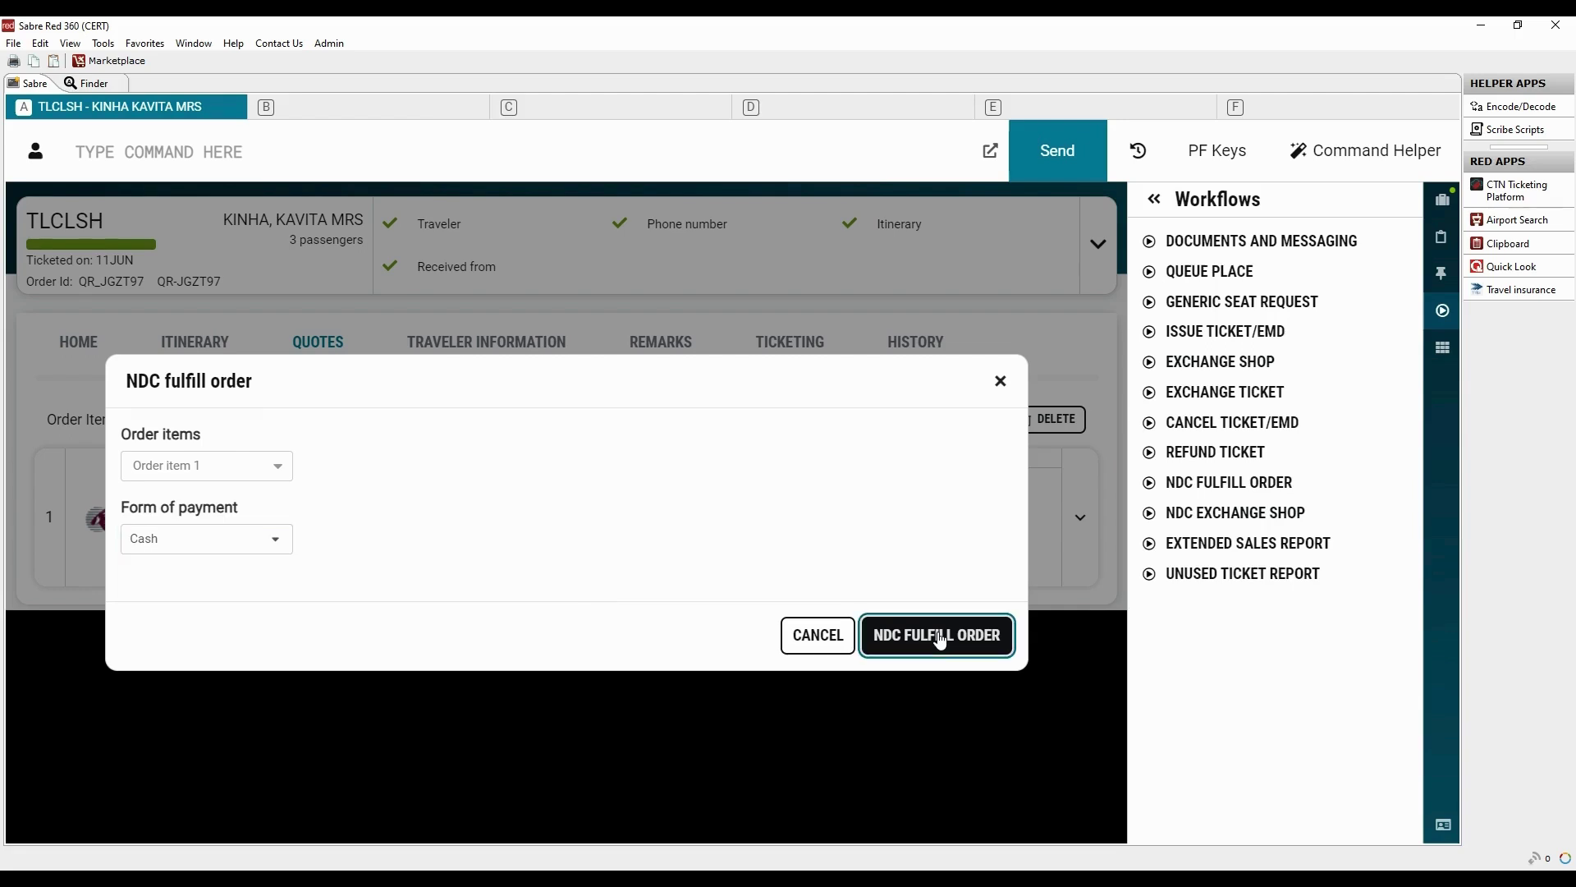
pyautogui.moveTo(197, 419); pyautogui.dragTo(537, 422)
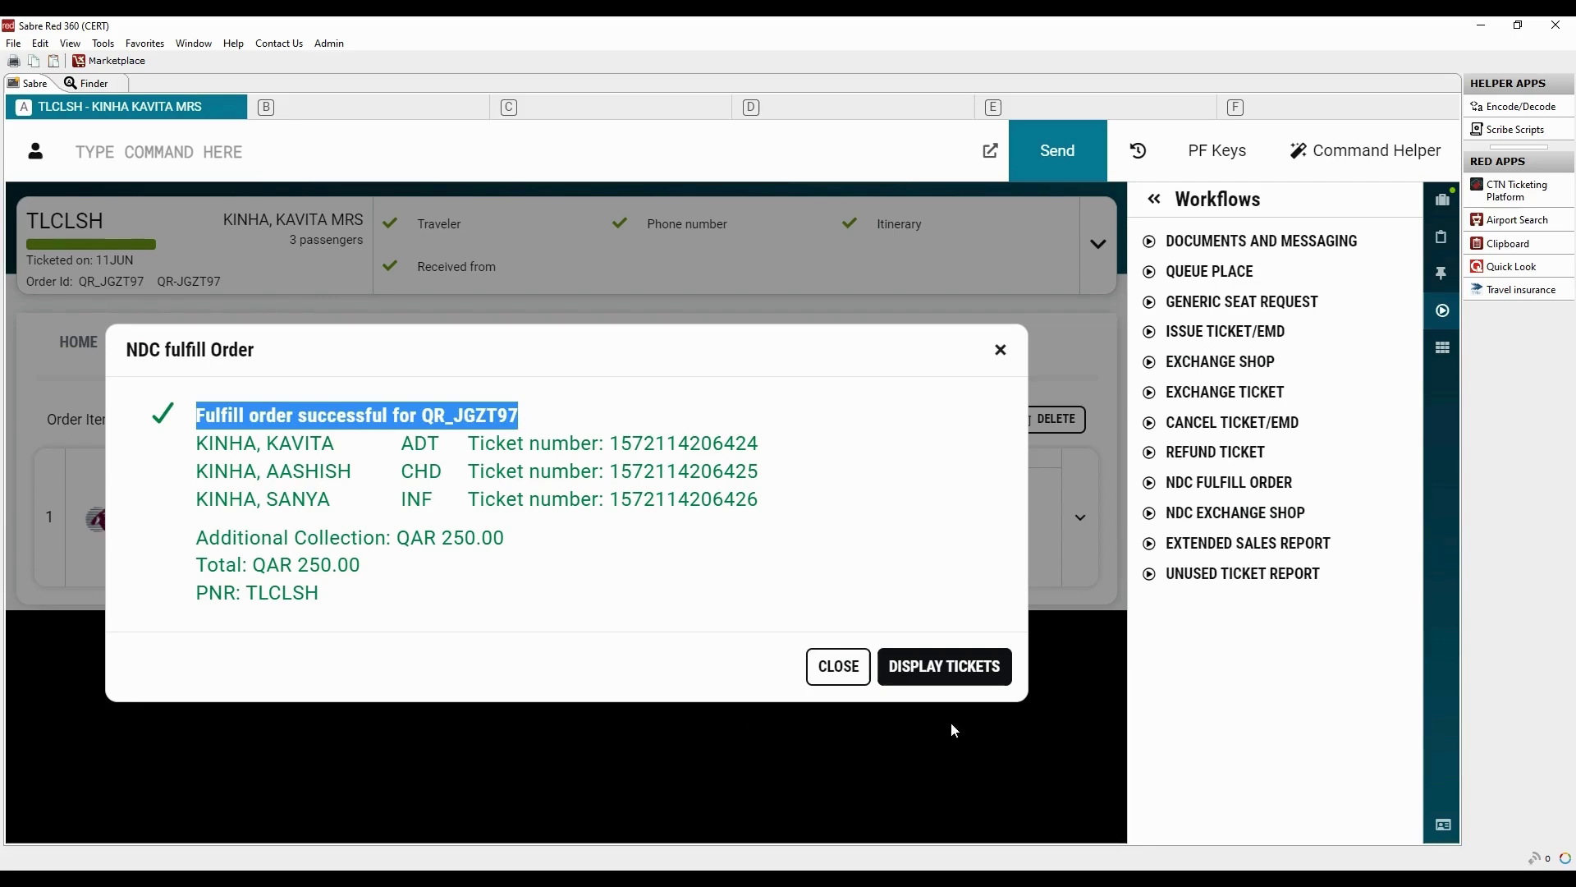
# Check that ticket 1's coupon status shows the original coupons as exchanged
pyautogui.click(973, 671)
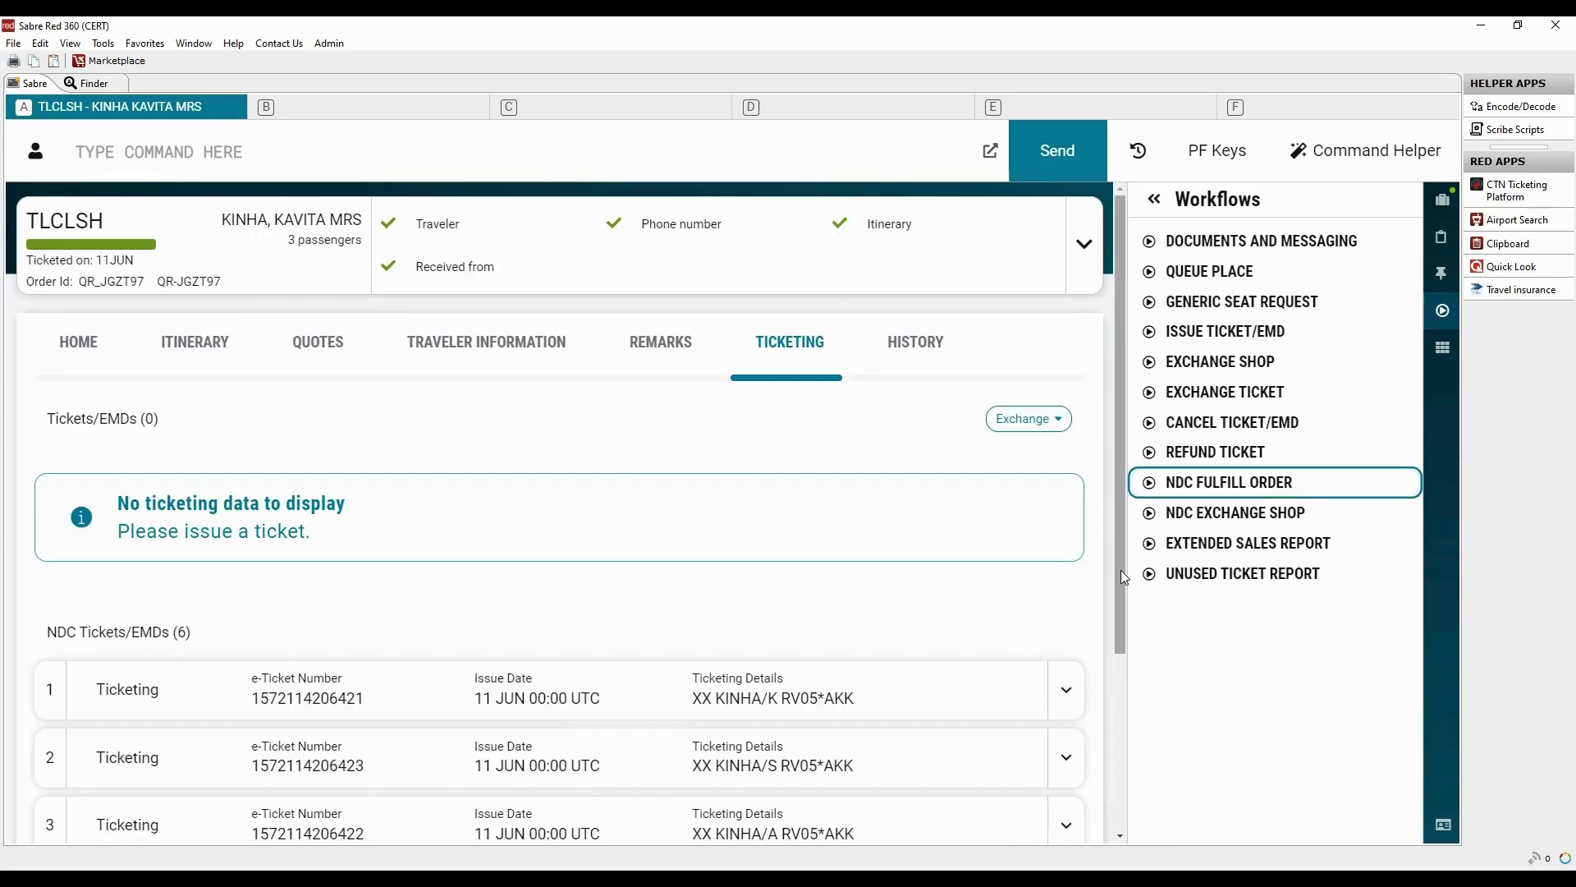
pyautogui.moveTo(1121, 570); pyautogui.dragTo(1109, 757)
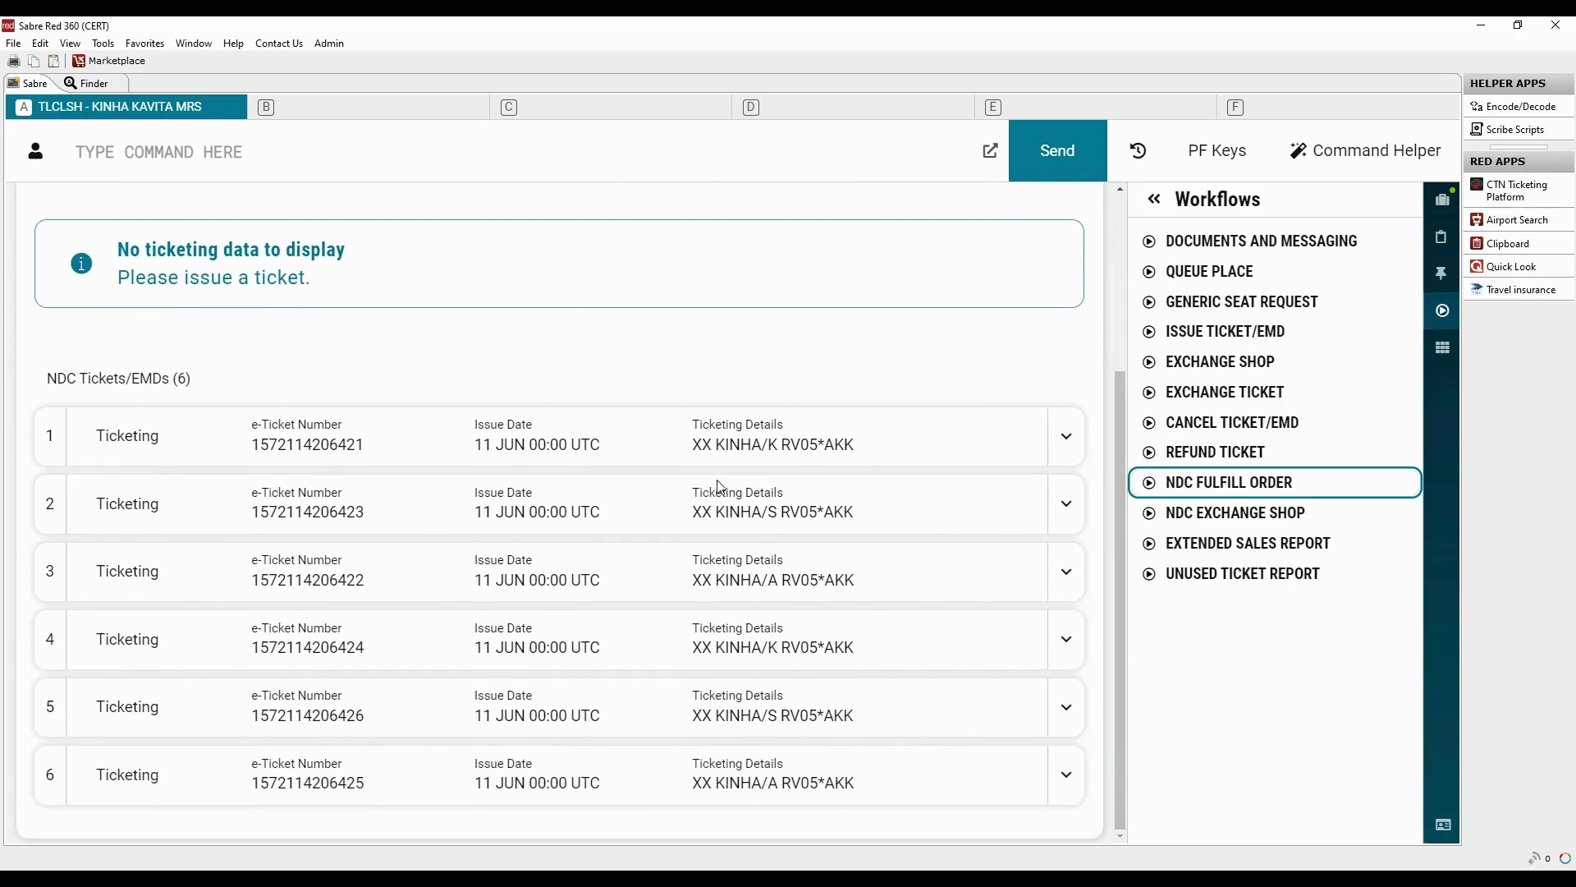
pyautogui.click(1067, 443)
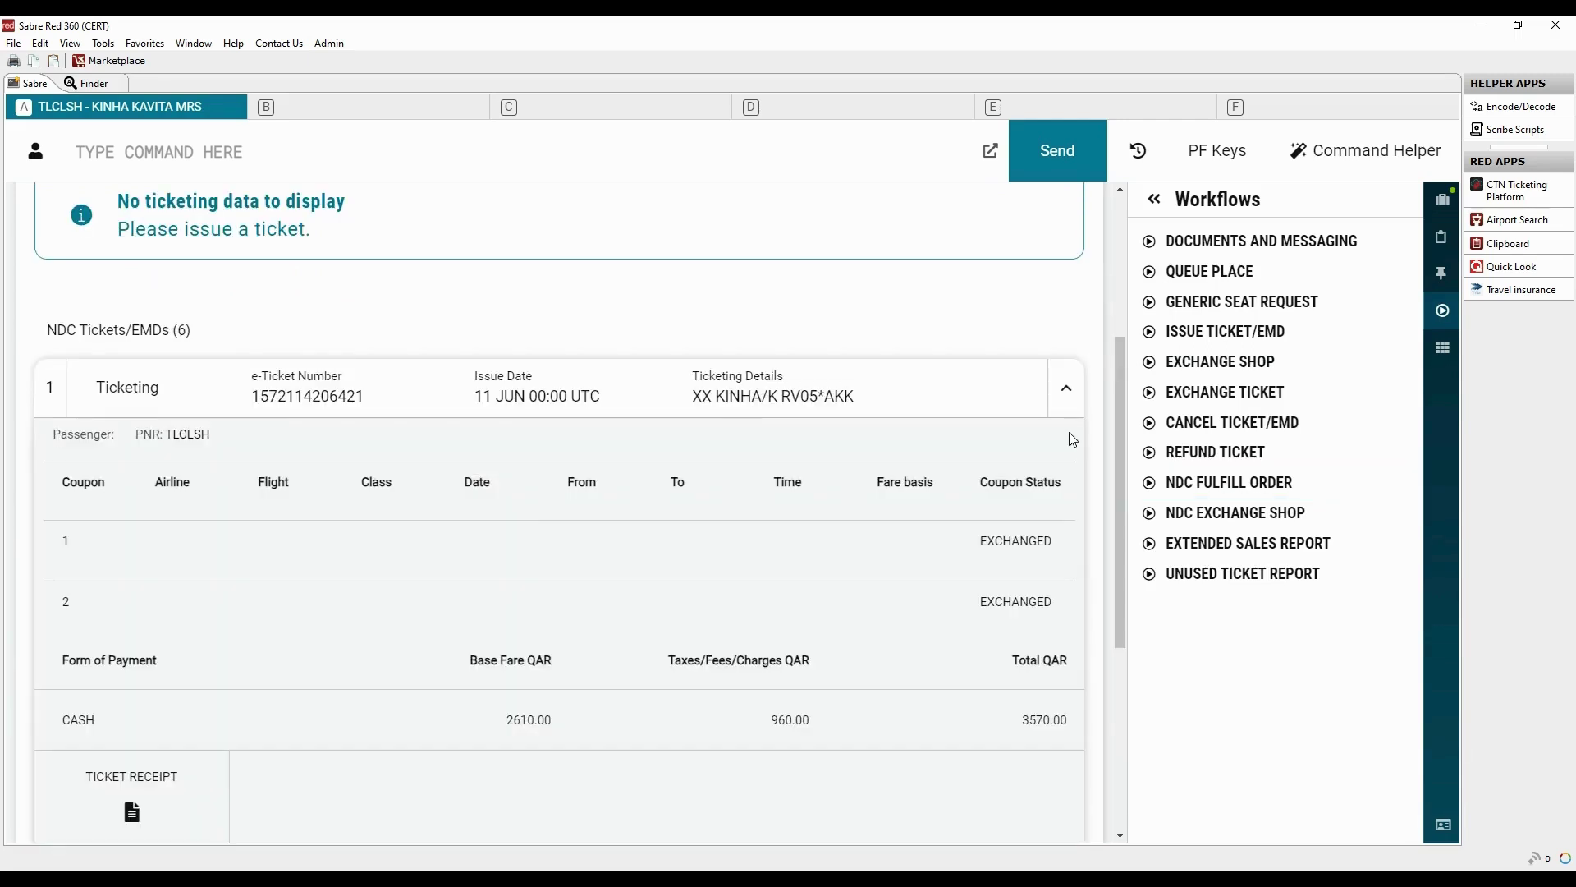
pyautogui.moveTo(981, 483); pyautogui.dragTo(1068, 497)
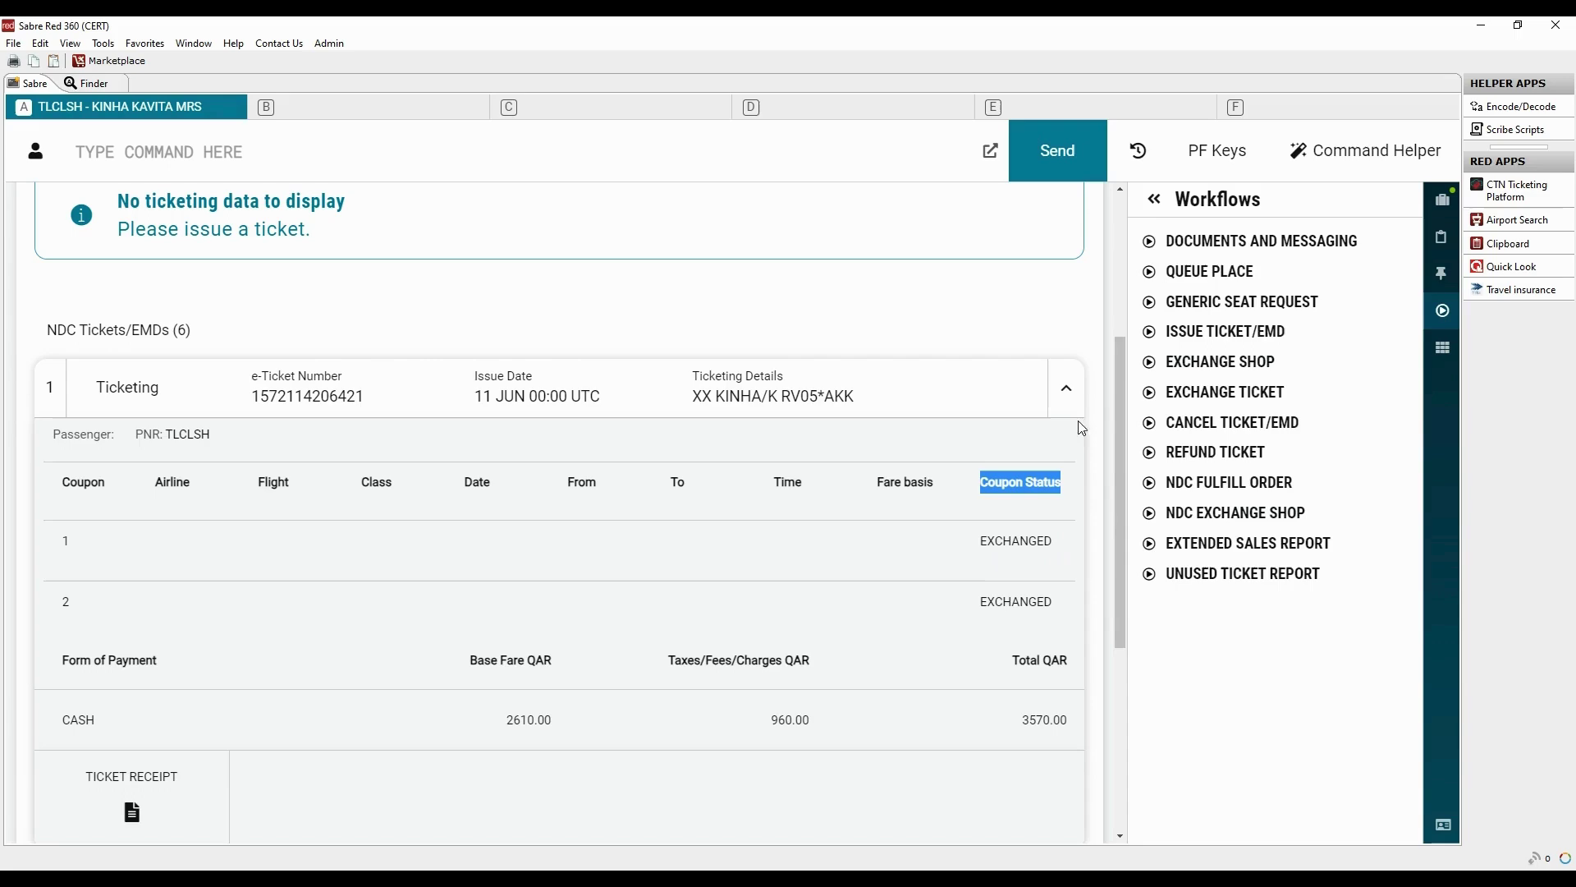
pyautogui.click(1069, 397)
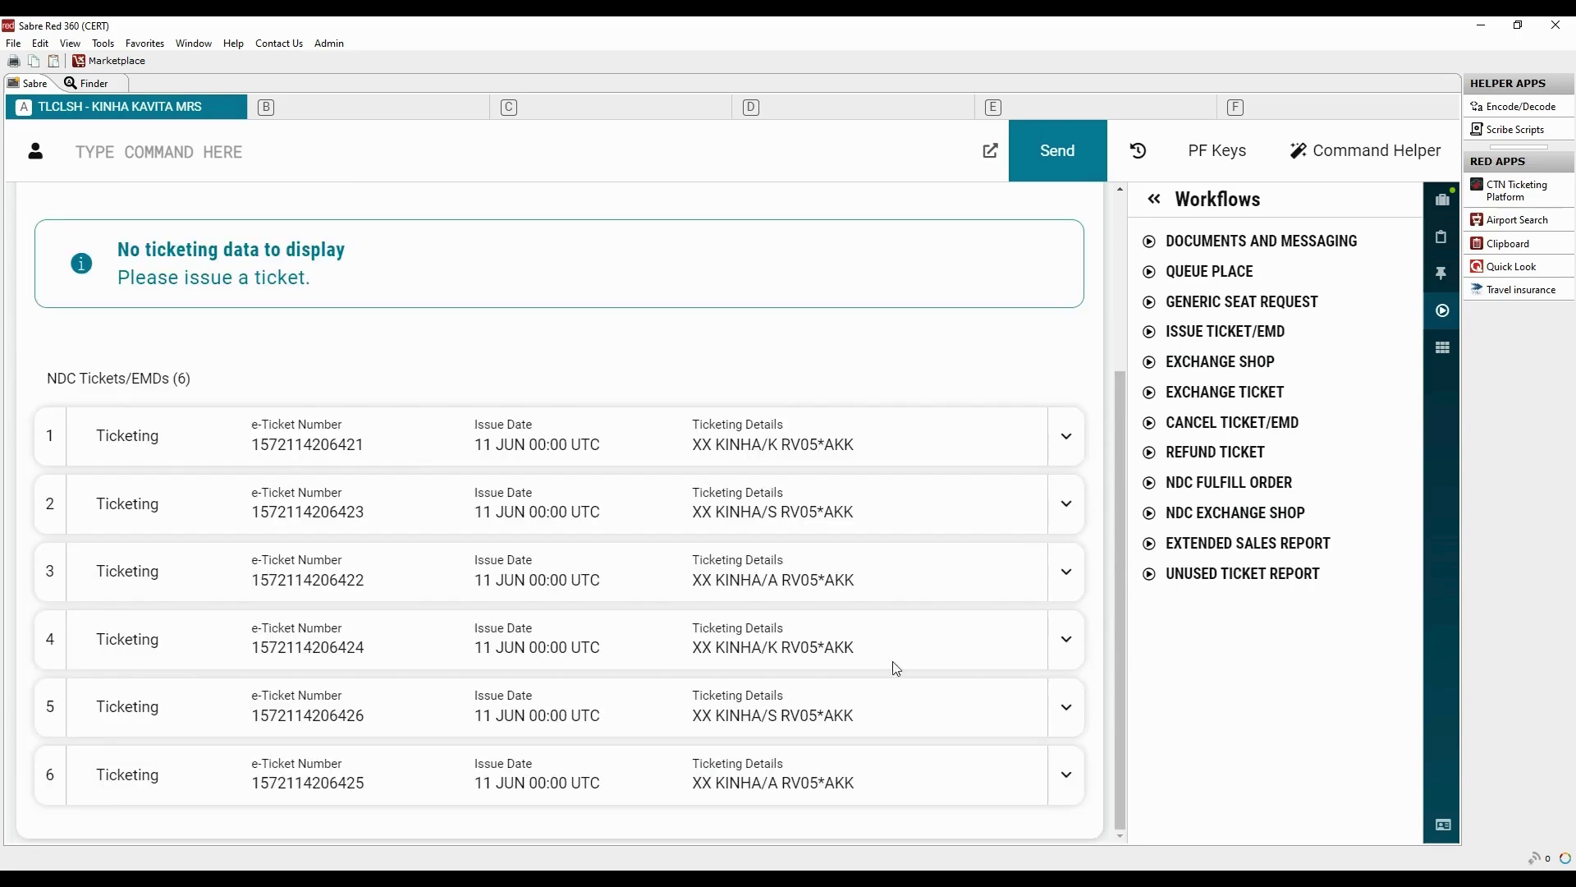
# Check new ticket 4's open coupons for 22JUL24 and 09AUG24, then bring up its receipt
pyautogui.click(1067, 641)
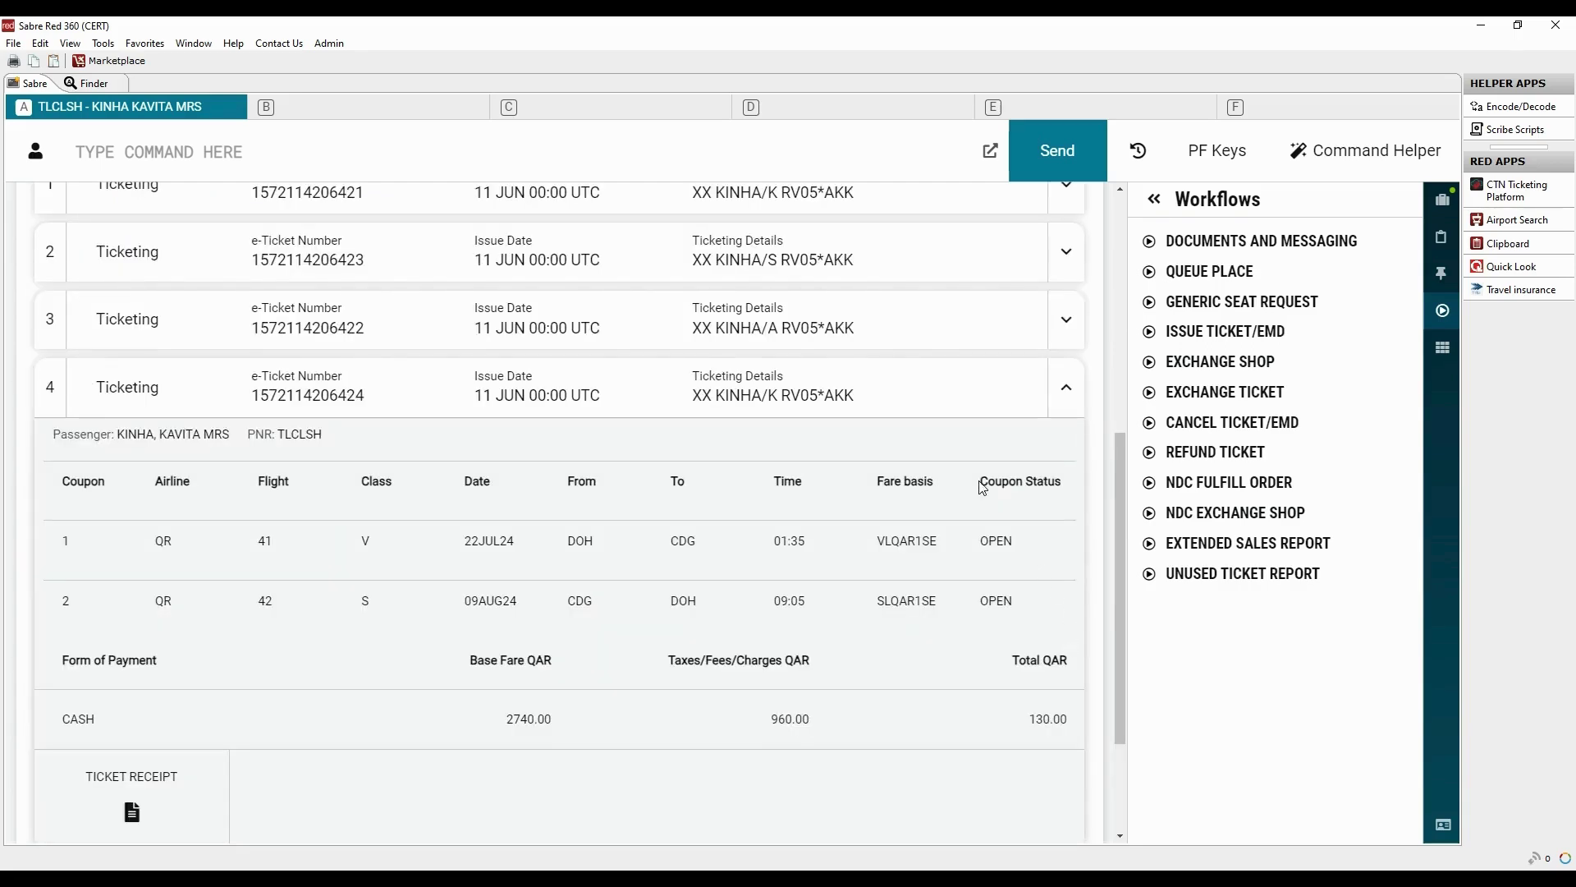
pyautogui.moveTo(980, 482); pyautogui.dragTo(1065, 489)
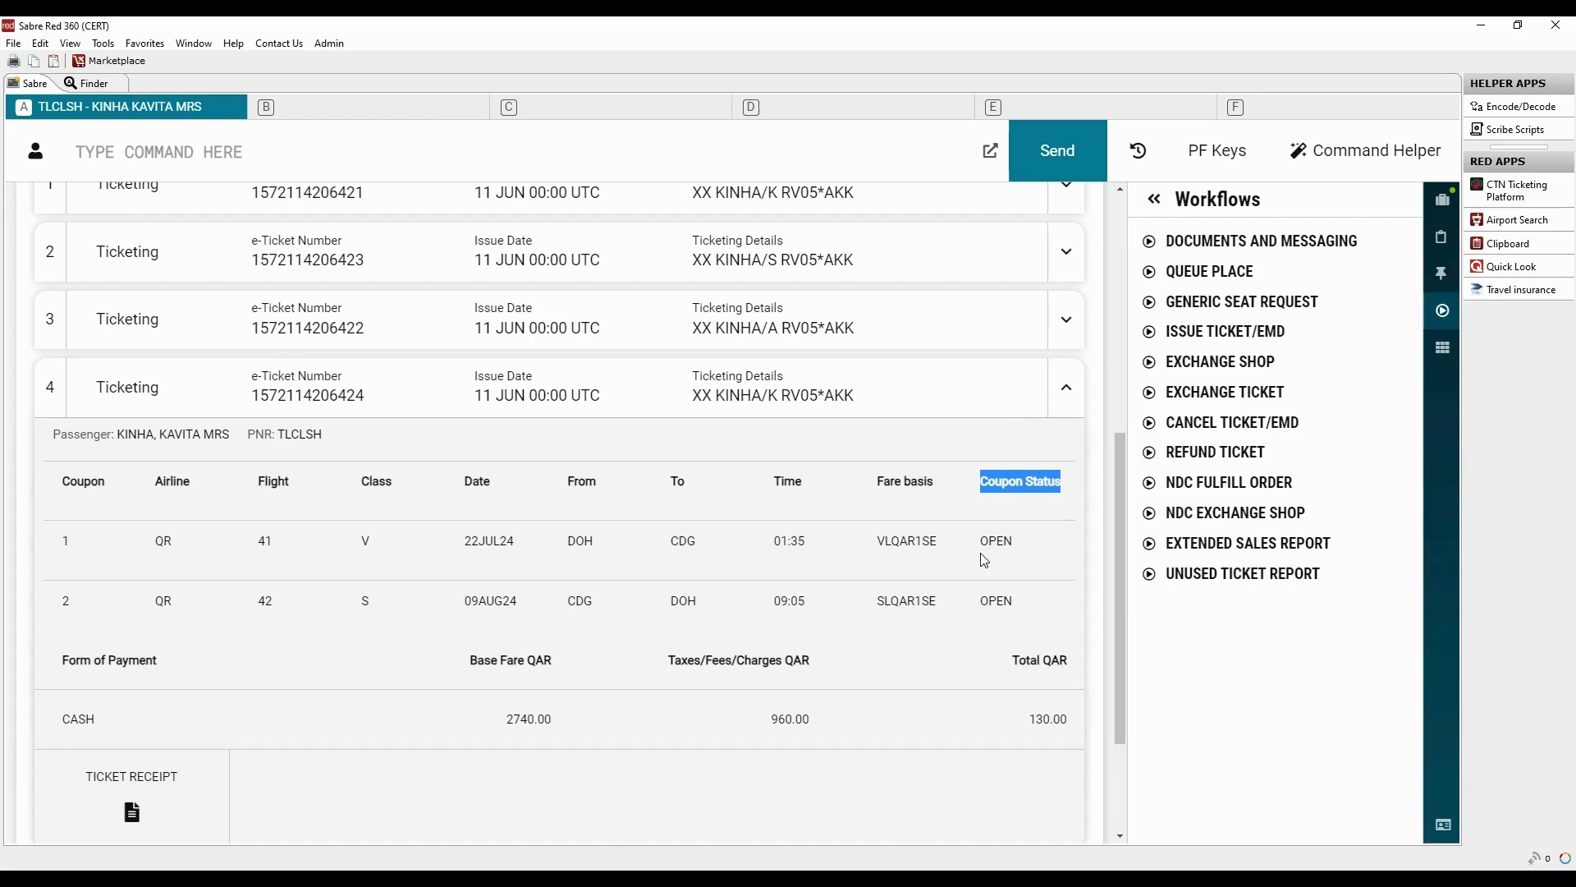
pyautogui.click(132, 815)
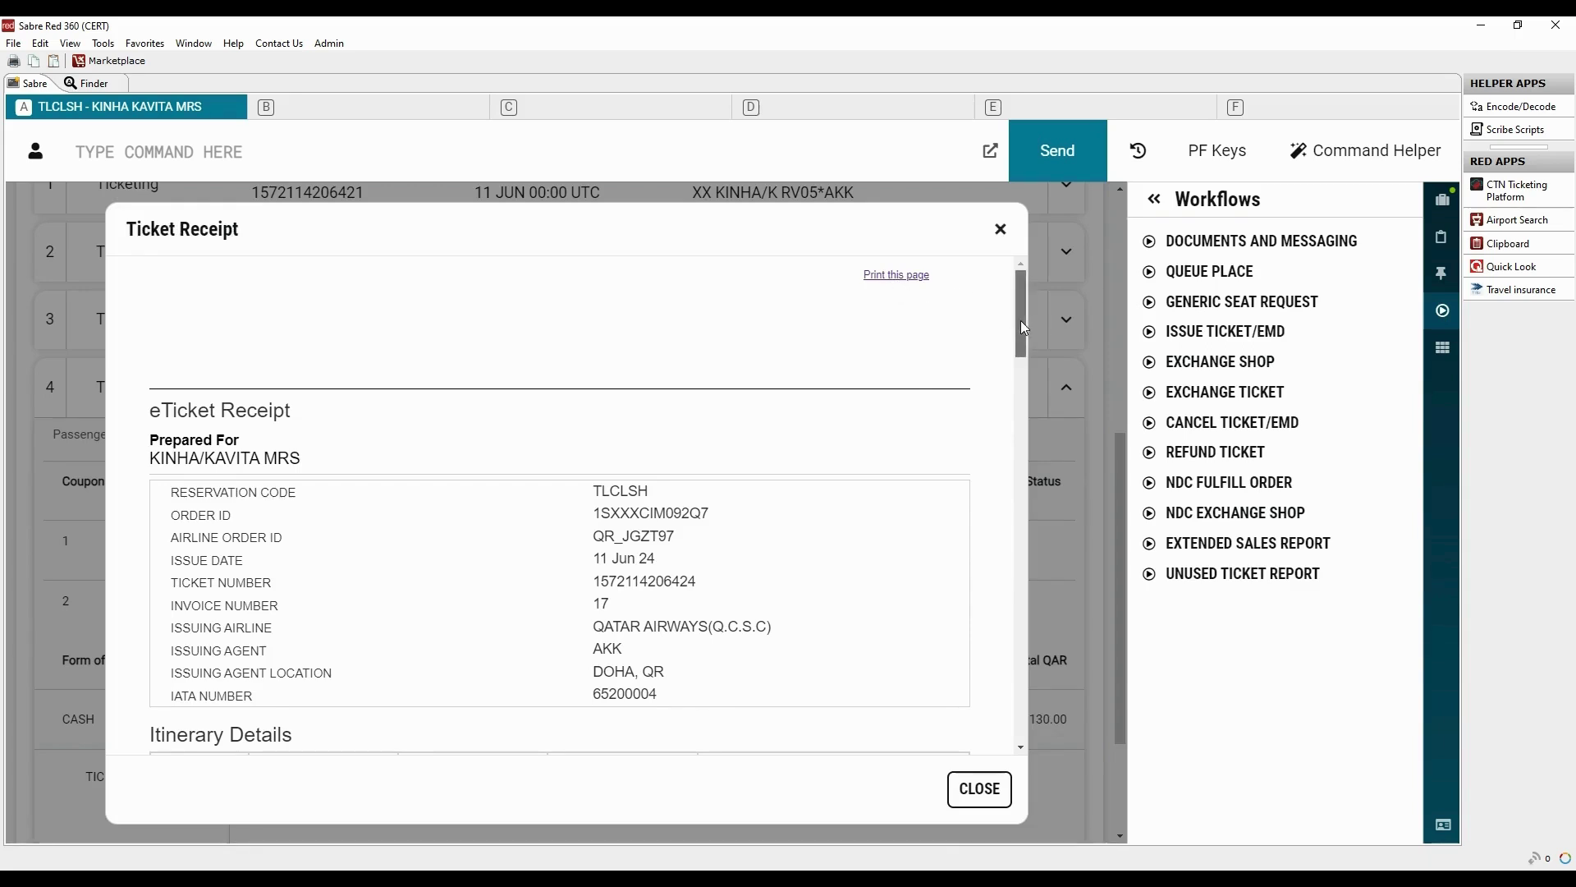
pyautogui.moveTo(1023, 329); pyautogui.dragTo(1009, 564)
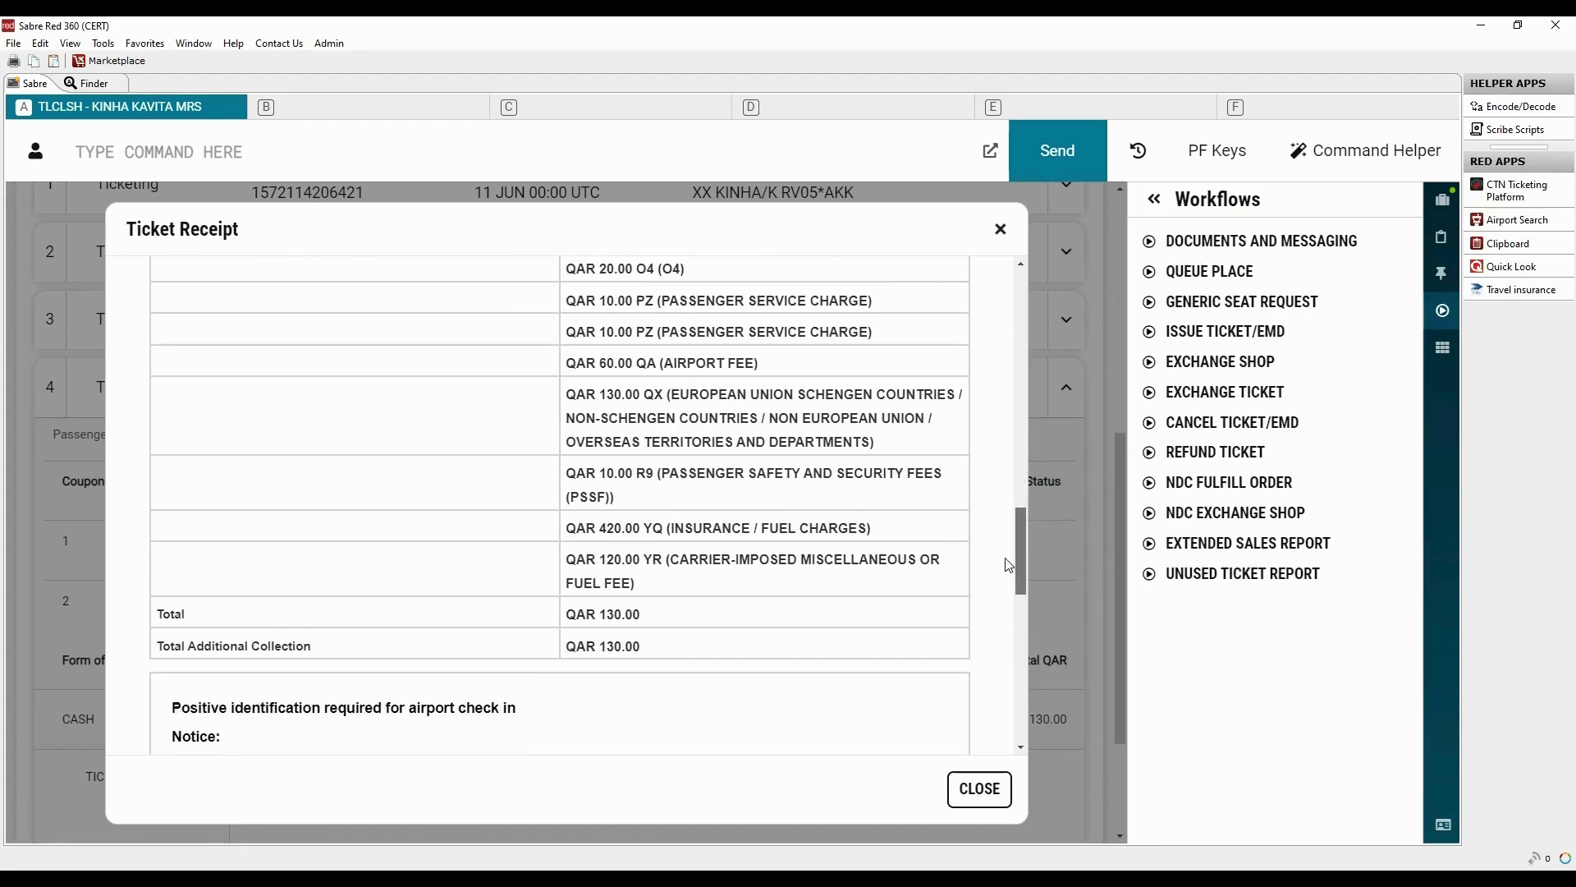
pyautogui.moveTo(655, 654); pyautogui.dragTo(569, 662)
pyautogui.click(1067, 391)
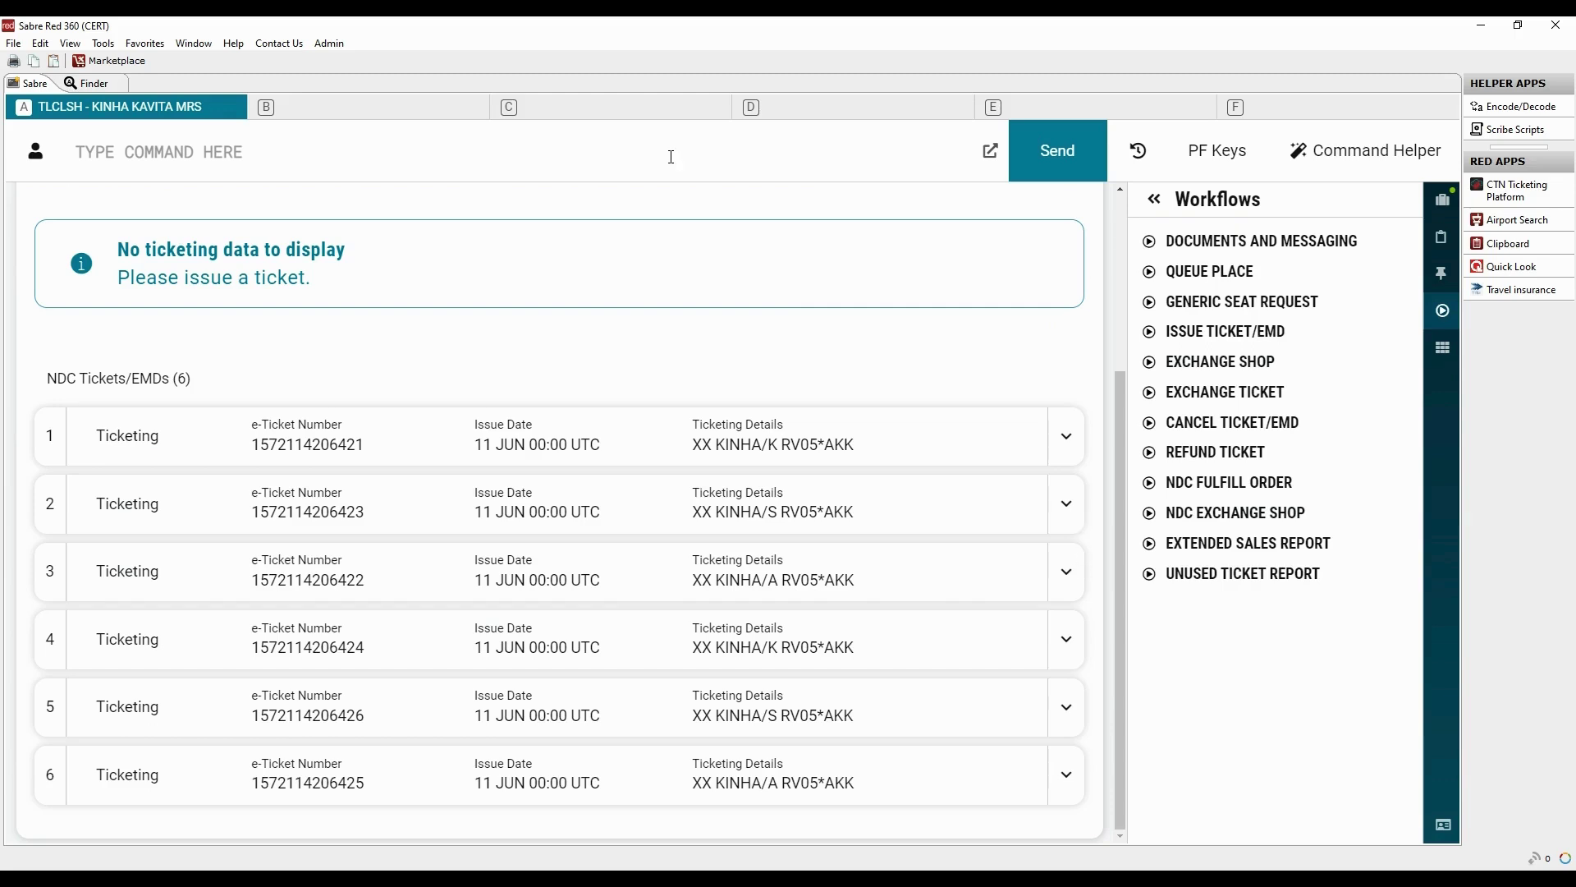
# Display the PNR with *A and confirm QR 41 now departs 22 July
pyautogui.write('*')
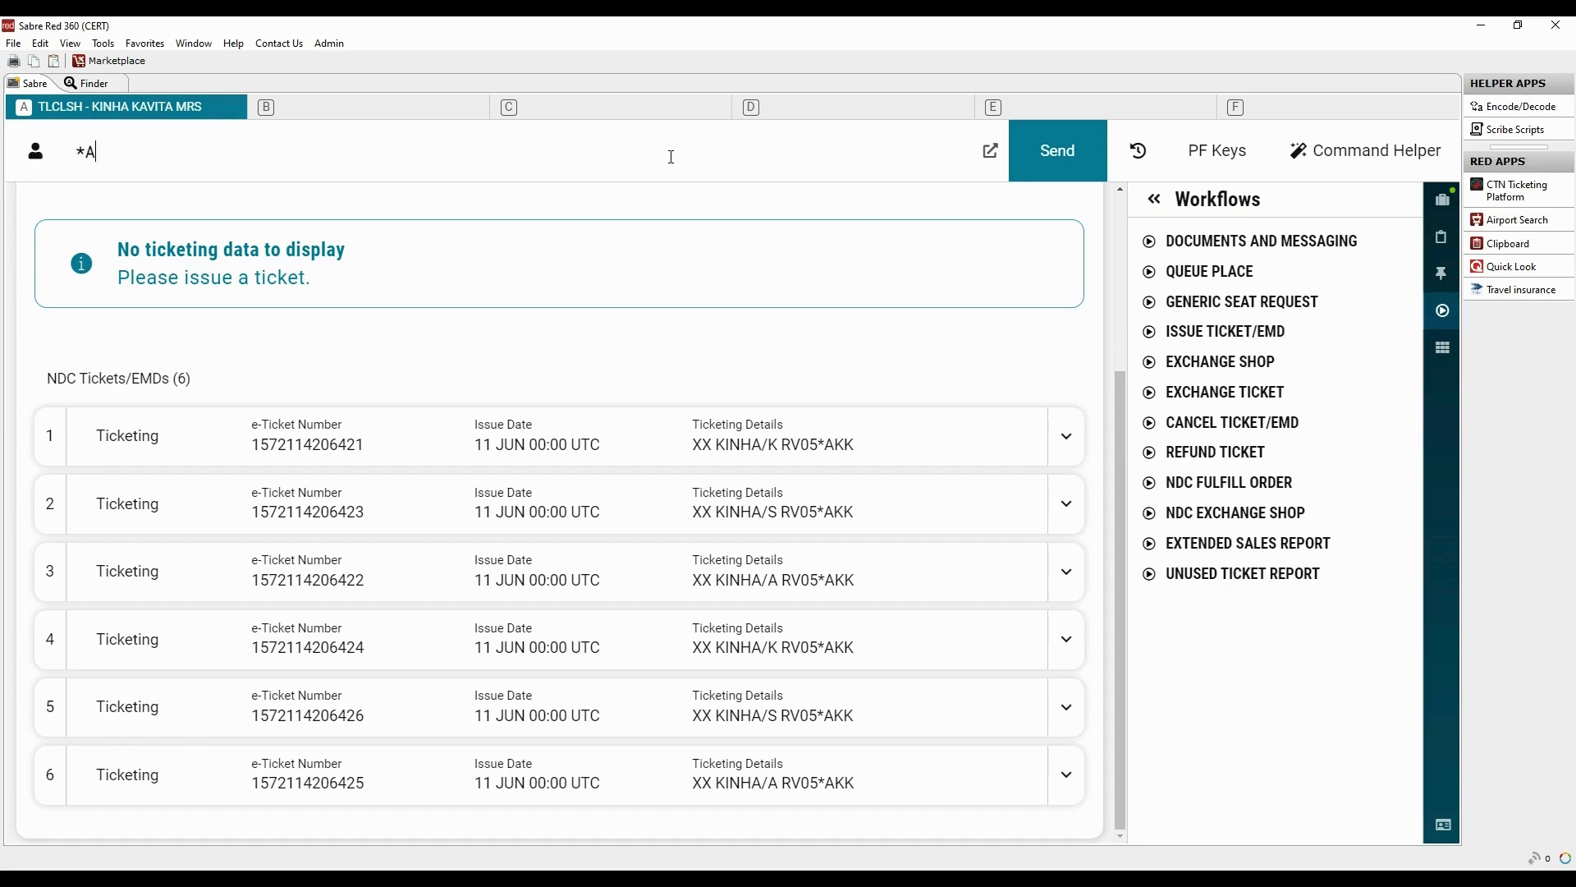
pyautogui.press('Return')
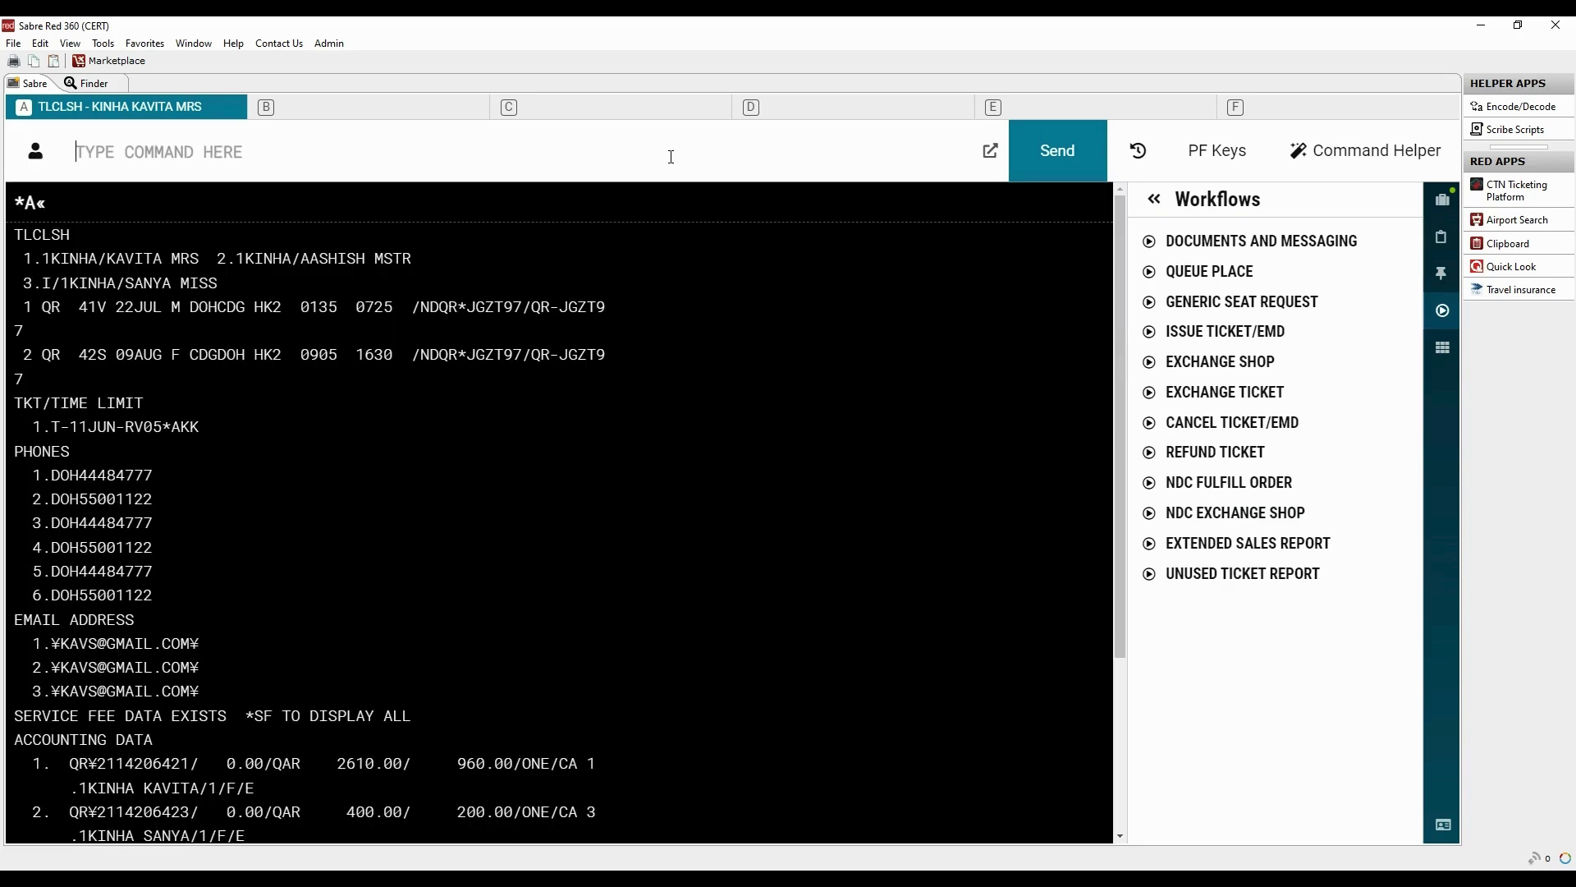
pyautogui.moveTo(40, 308); pyautogui.dragTo(298, 316)
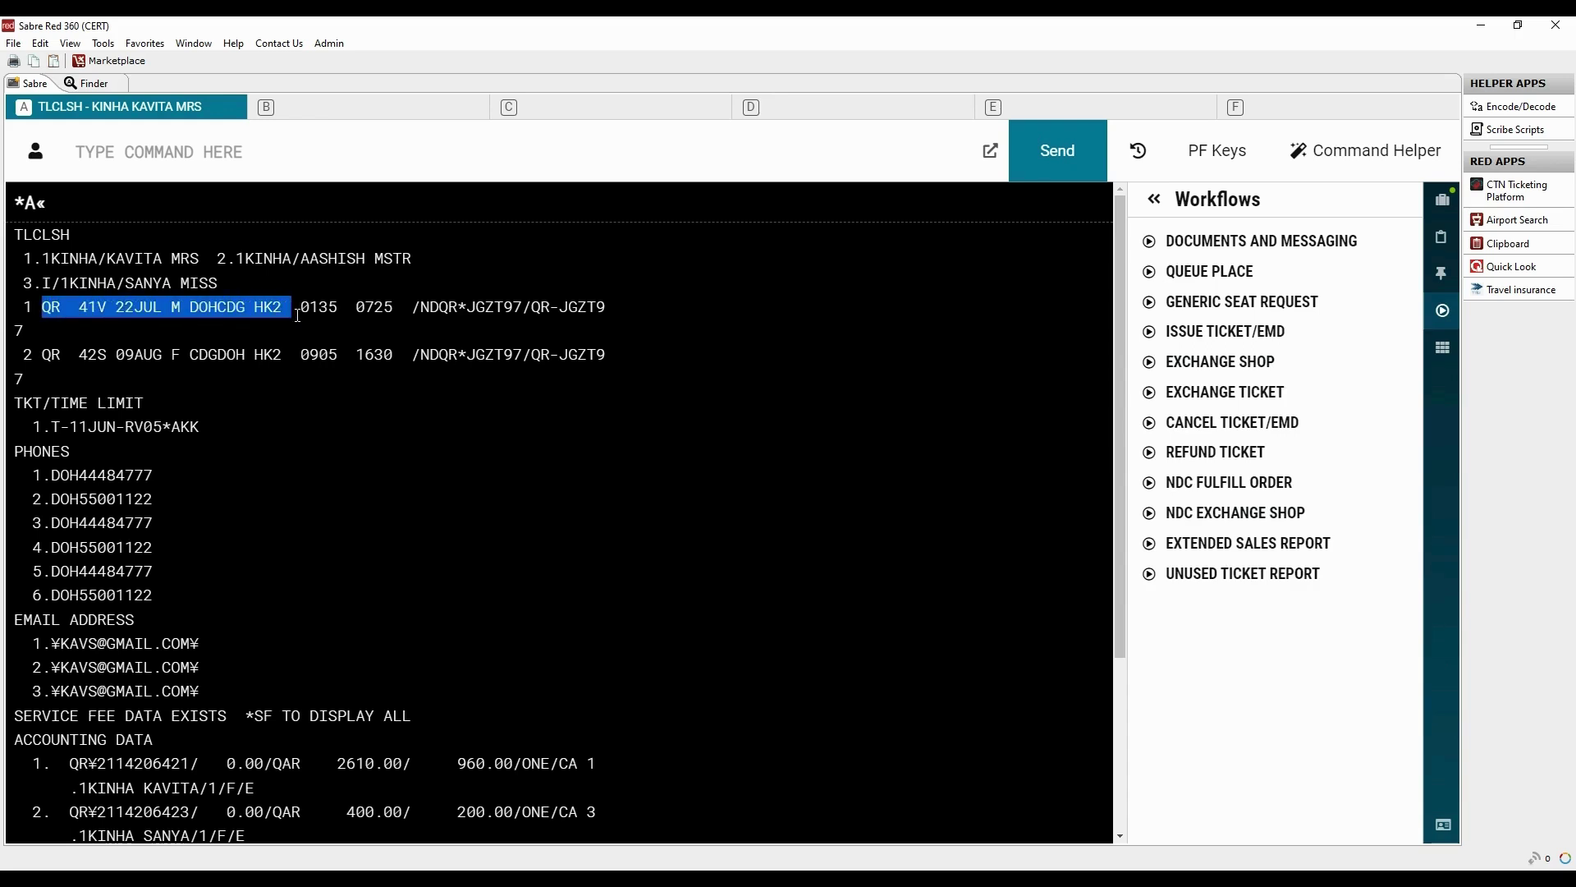
# Check the six new ticket numbers with *T, then ignore the PNR
pyautogui.click(325, 149)
pyautogui.write('*')
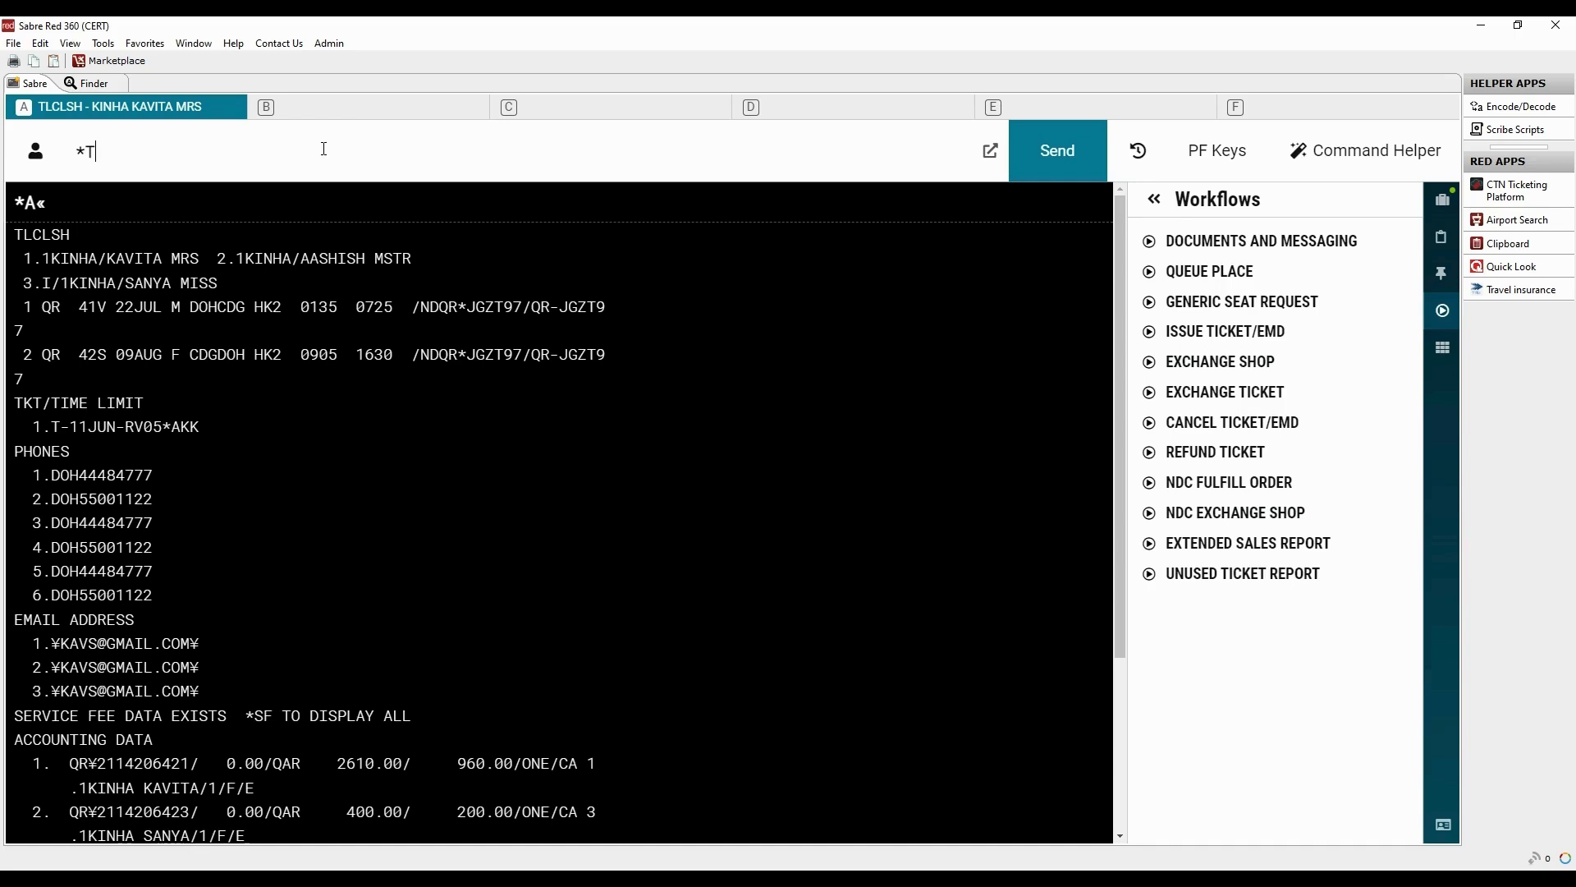
pyautogui.press('Return')
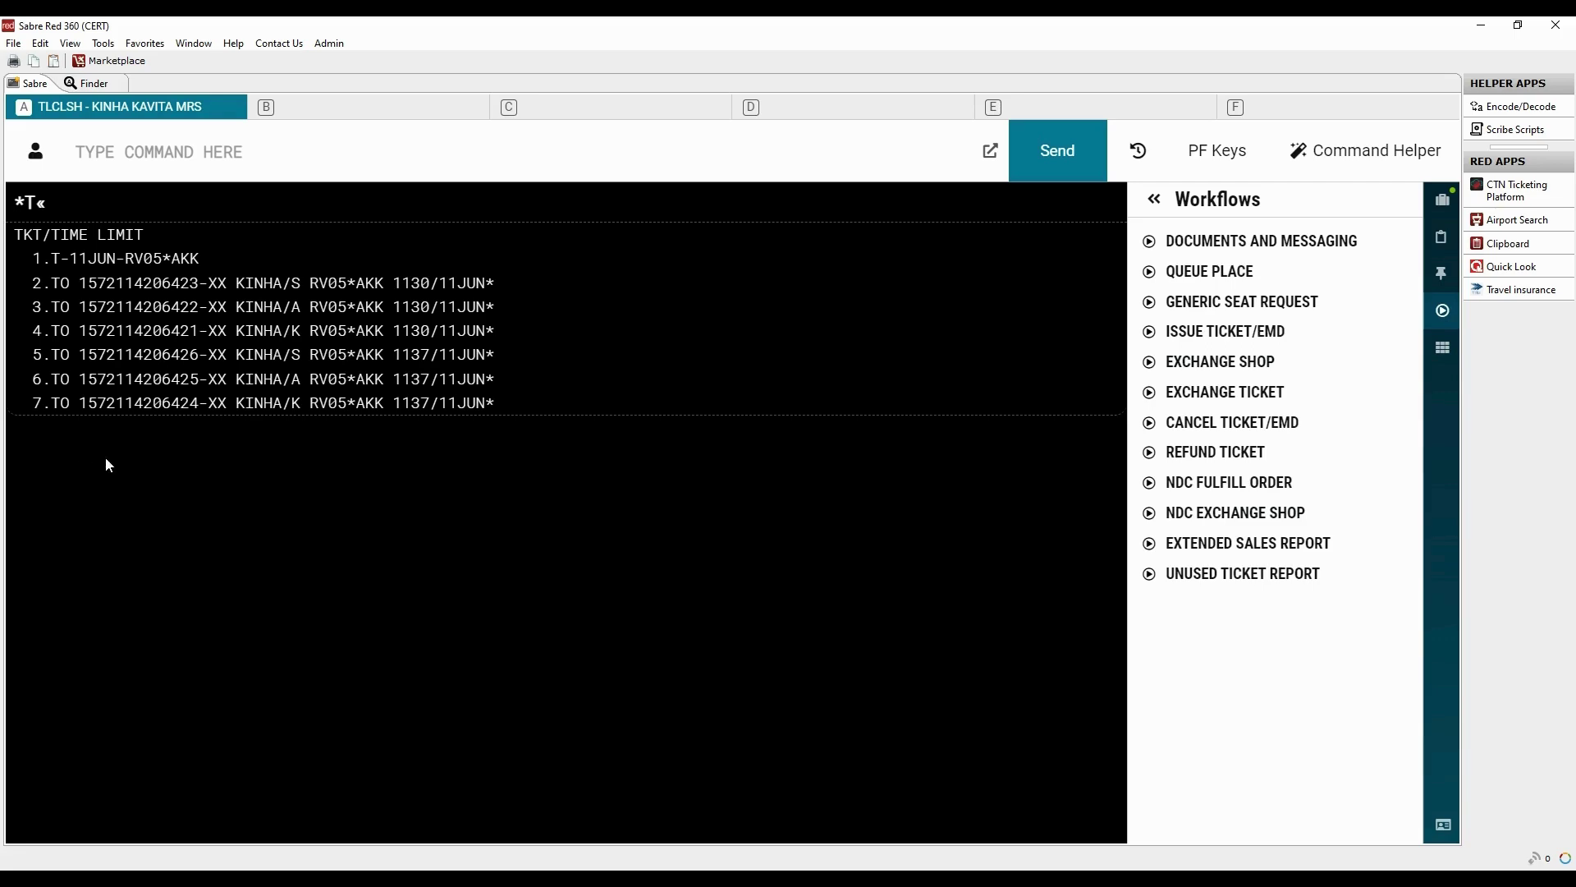
pyautogui.write('I')
pyautogui.press('Return')
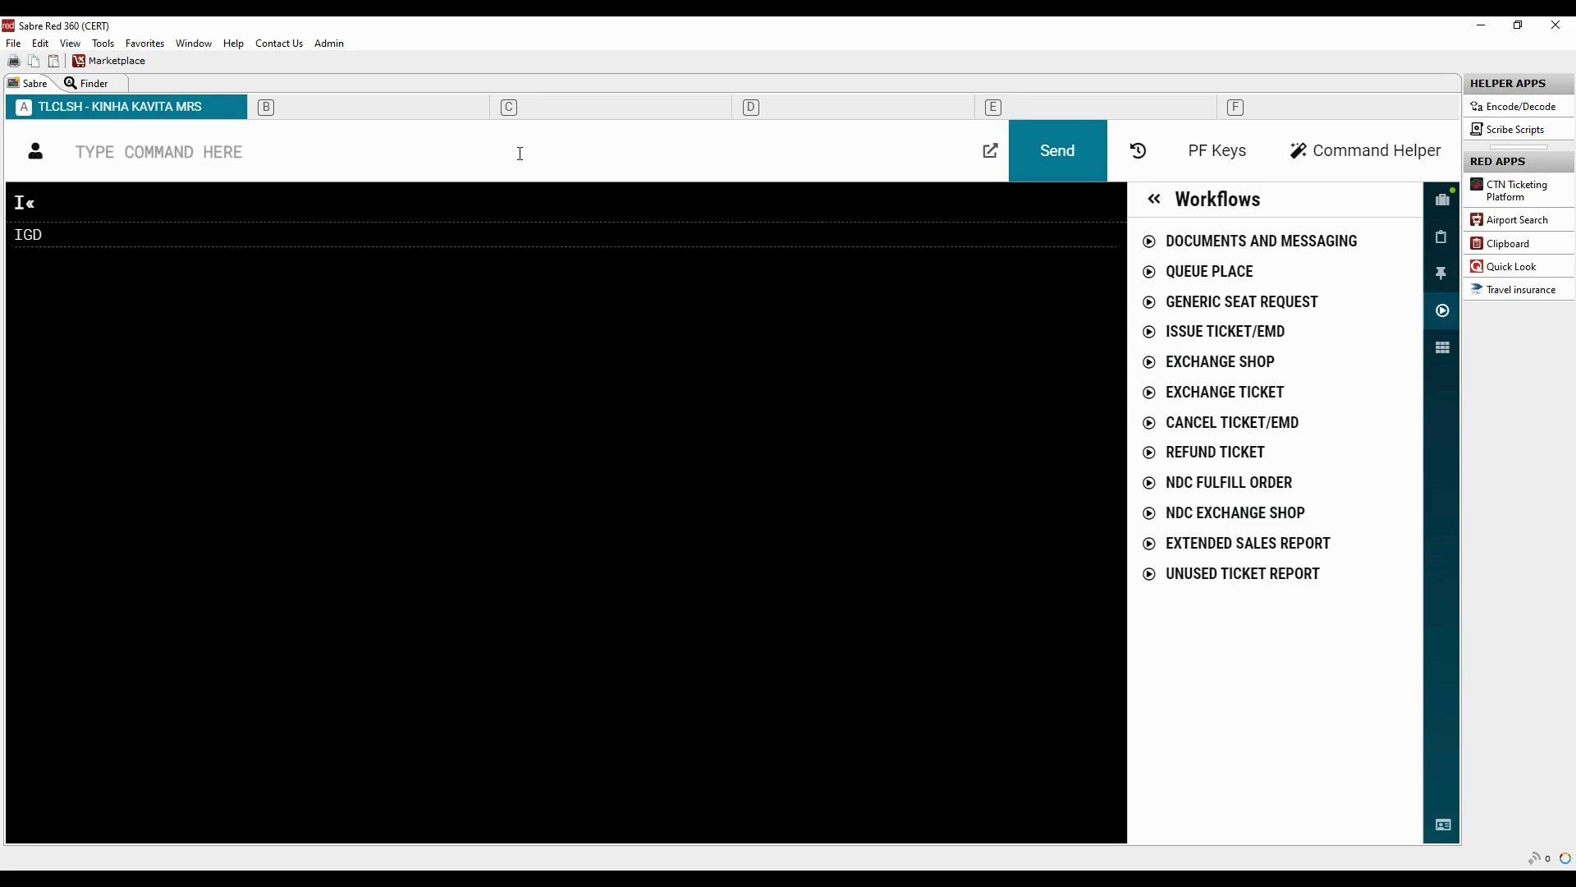